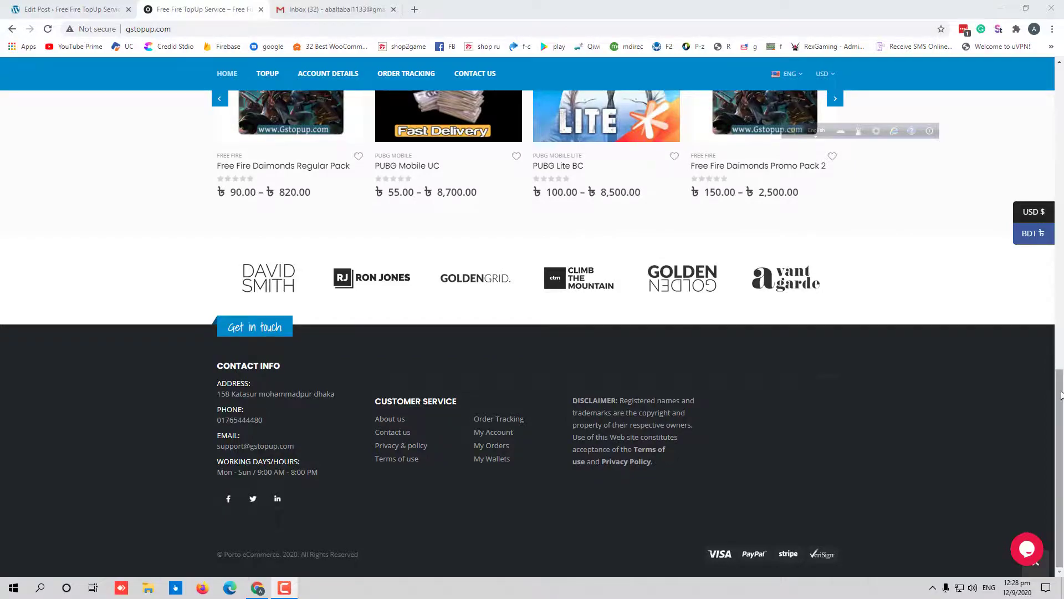
Browse the home page's game and featured product sections, then bring up the login form
key("Home")
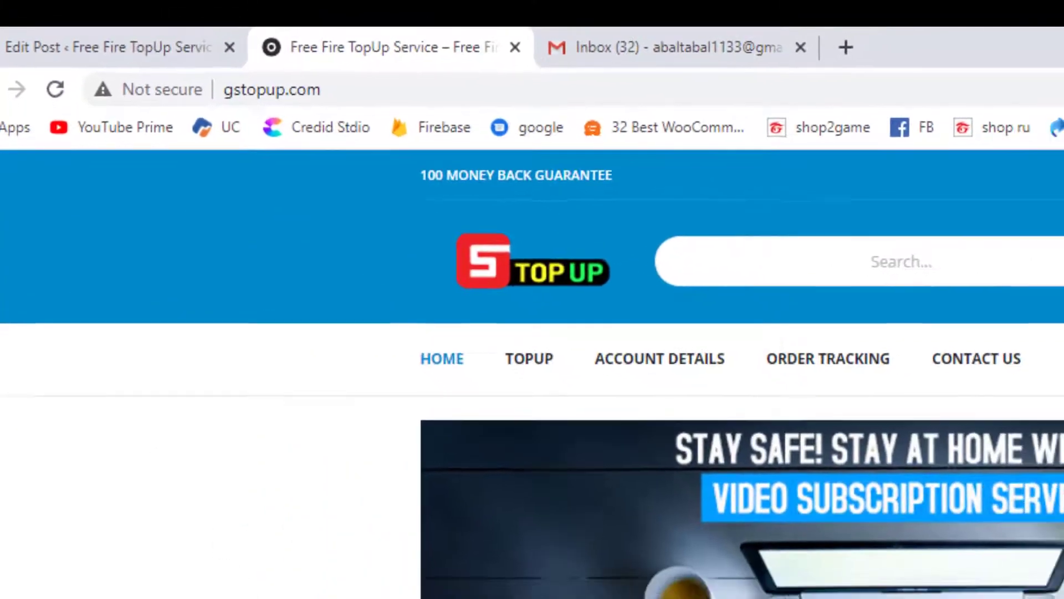
scroll(218, 593, "down", 6)
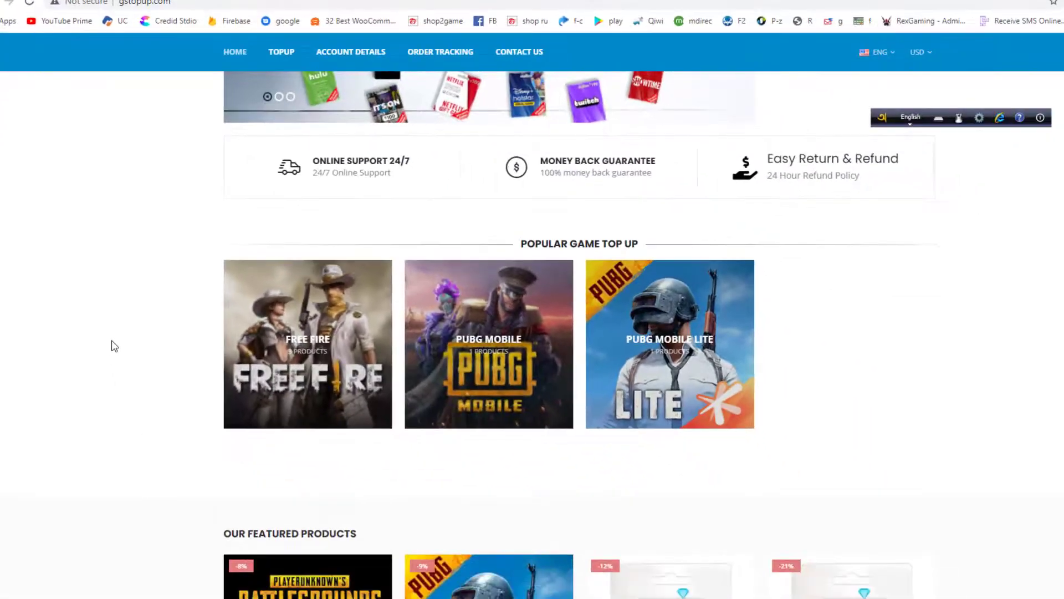
scroll(113, 346, "down", 2)
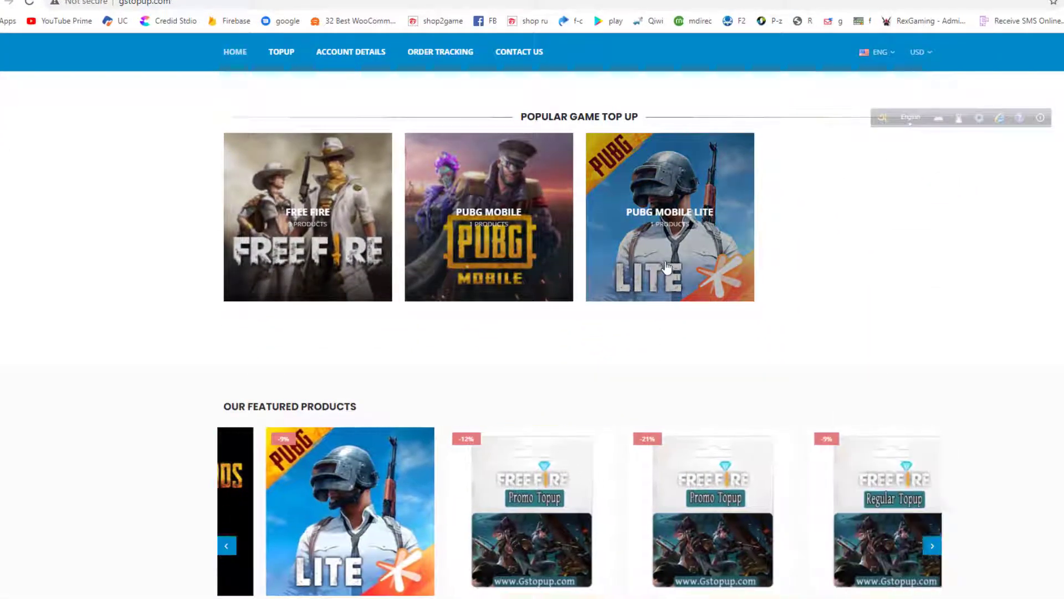
scroll(86, 427, "down", 4)
scroll(13, 282, "up", 11)
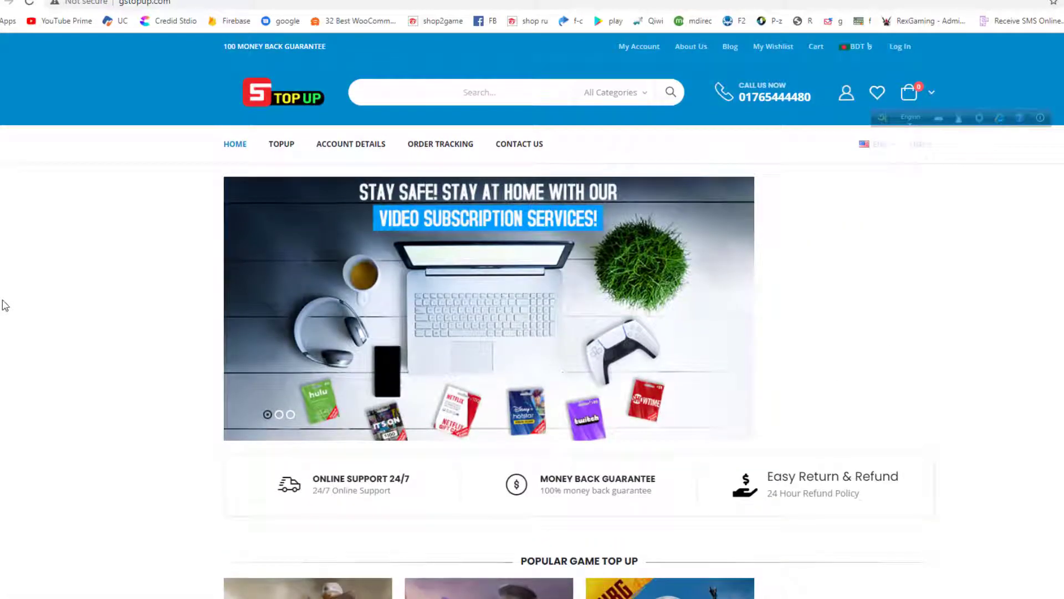
scroll(586, 364, "down", 15)
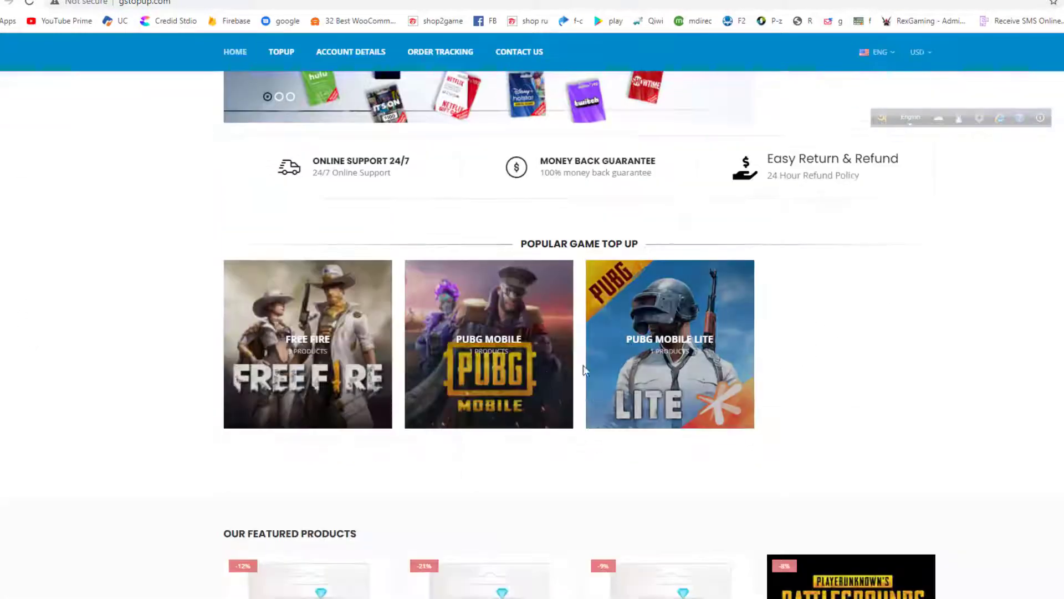
scroll(586, 364, "up", 11)
scroll(587, 364, "up", 5)
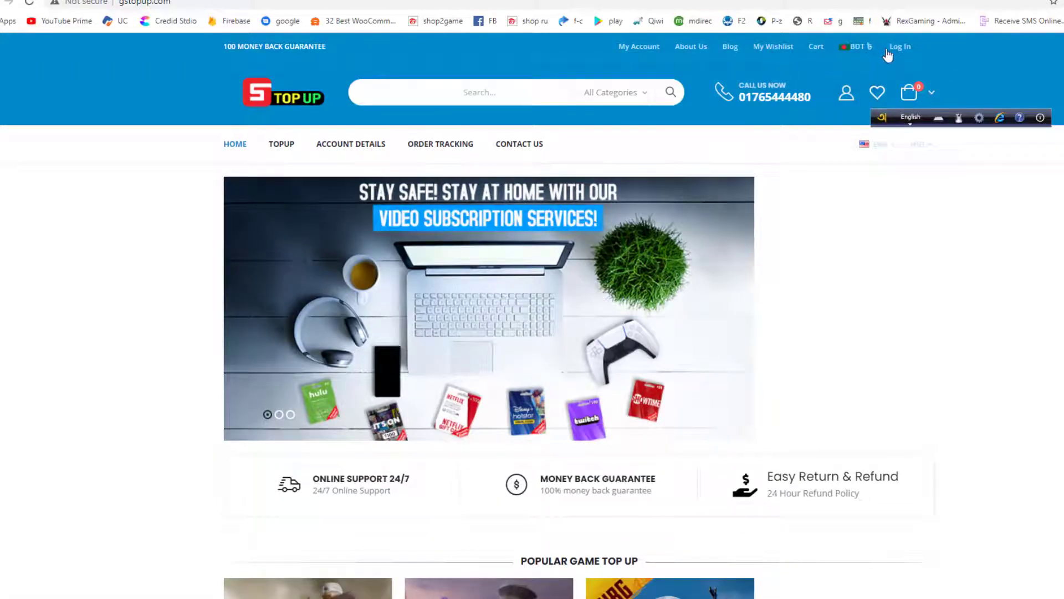
left_click(902, 48)
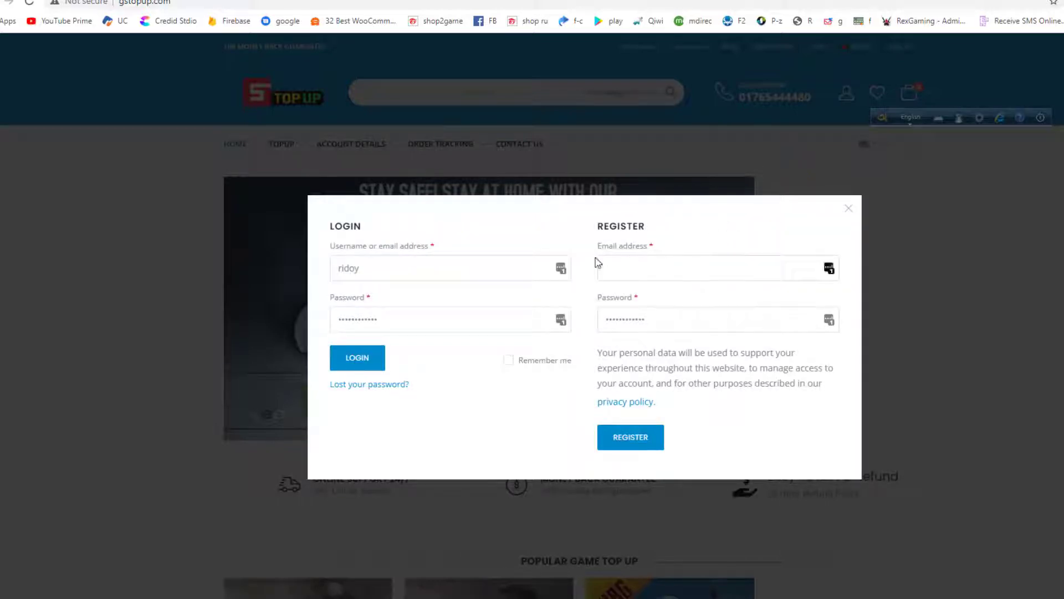
left_click(640, 264)
key("ctrl+Tab")
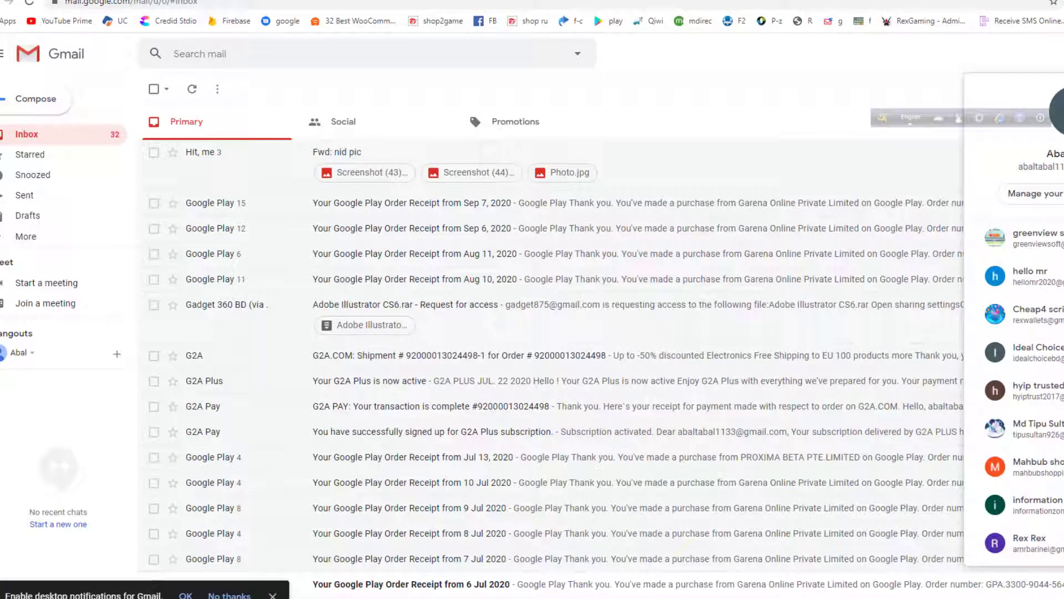
double_click(1039, 166)
right_click(1040, 167)
left_click(1023, 176)
key("ctrl+Tab")
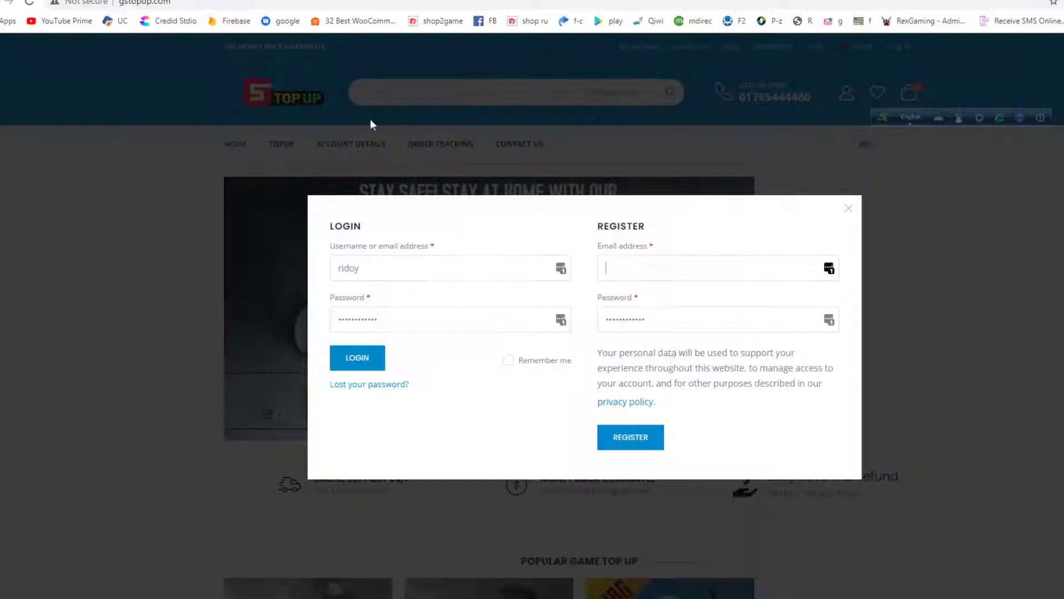
Paste the address into Register Email, enter a new password, and register
left_click(651, 277)
key("ctrl+v")
double_click(692, 320)
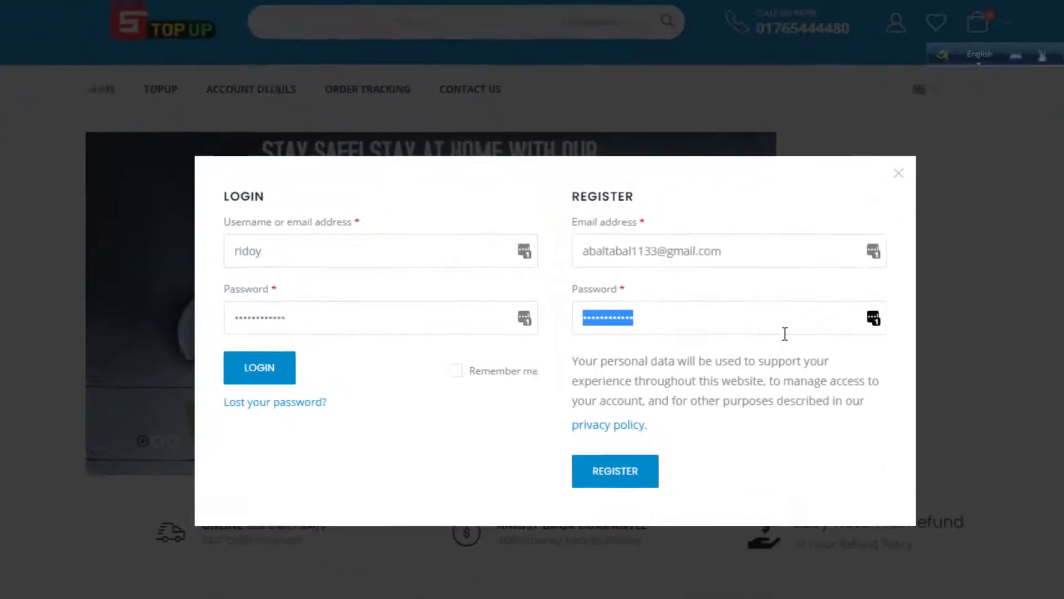
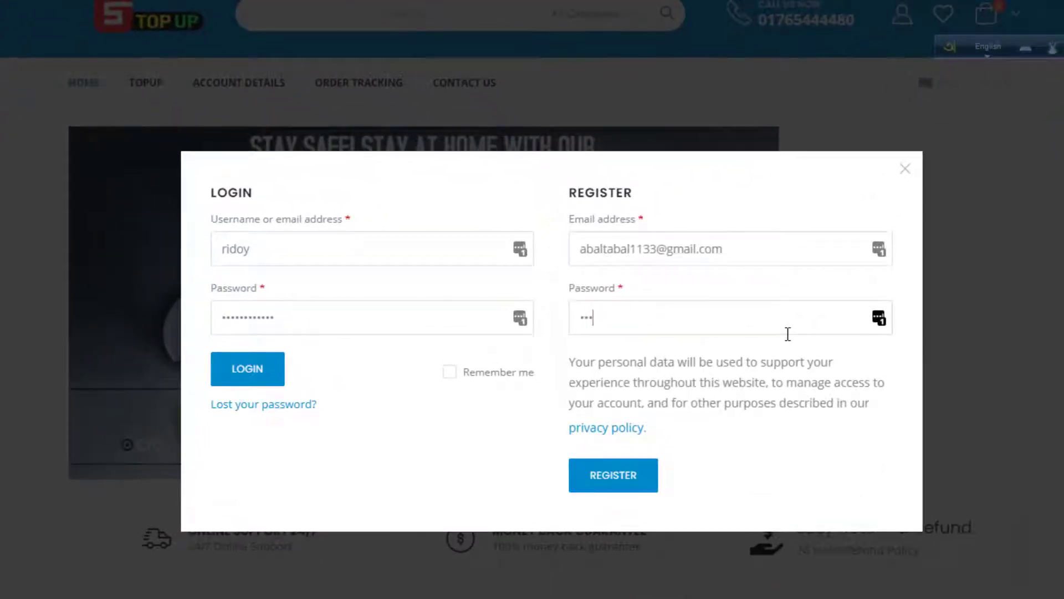
left_click(630, 480)
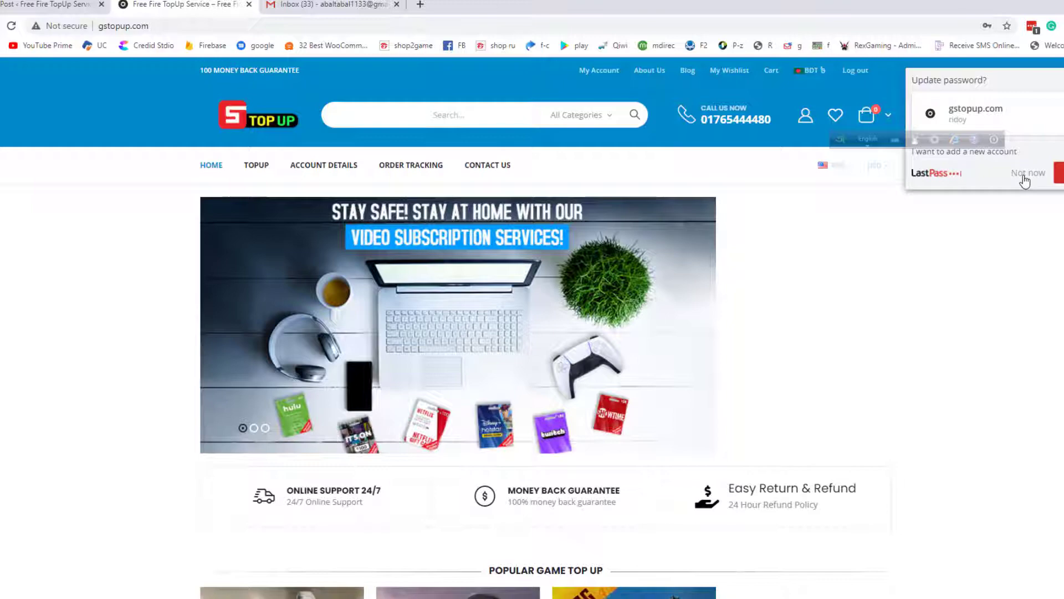
Dismiss the LastPass prompt and open the Free Fire card under Popular Game Top Up
left_click(1025, 178)
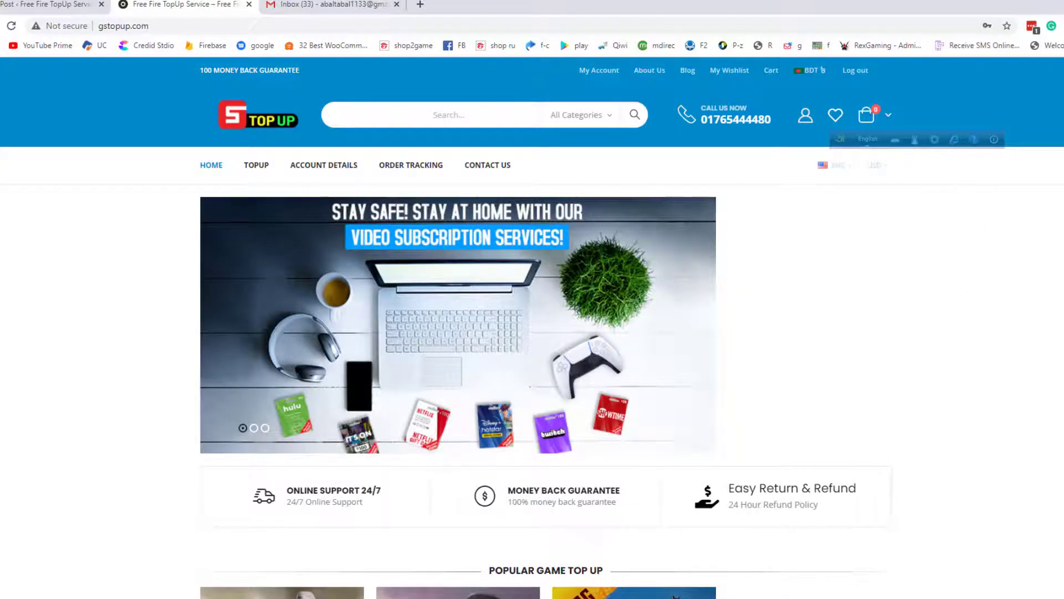
scroll(532, 343, "down", 10)
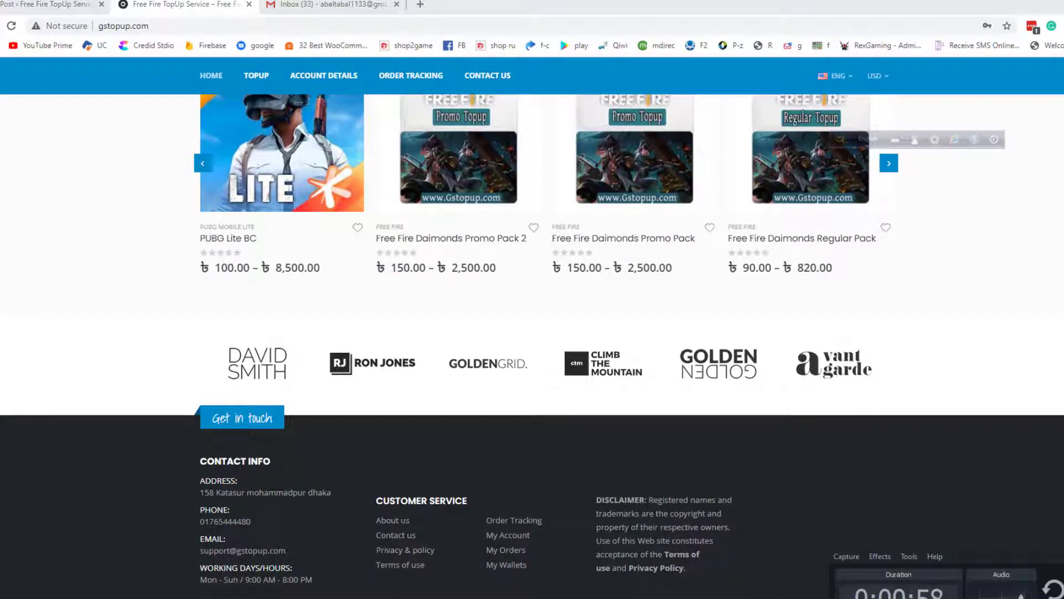
scroll(564, 420, "up", 10)
scroll(585, 413, "down", 5)
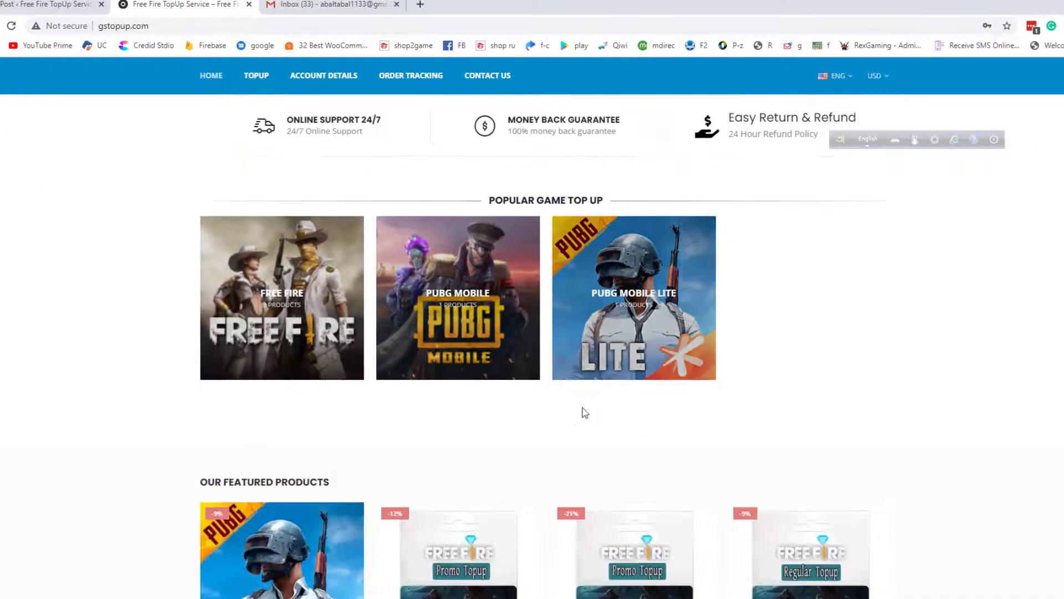
scroll(585, 413, "down", 5)
scroll(523, 288, "down", 2)
scroll(522, 288, "up", 6)
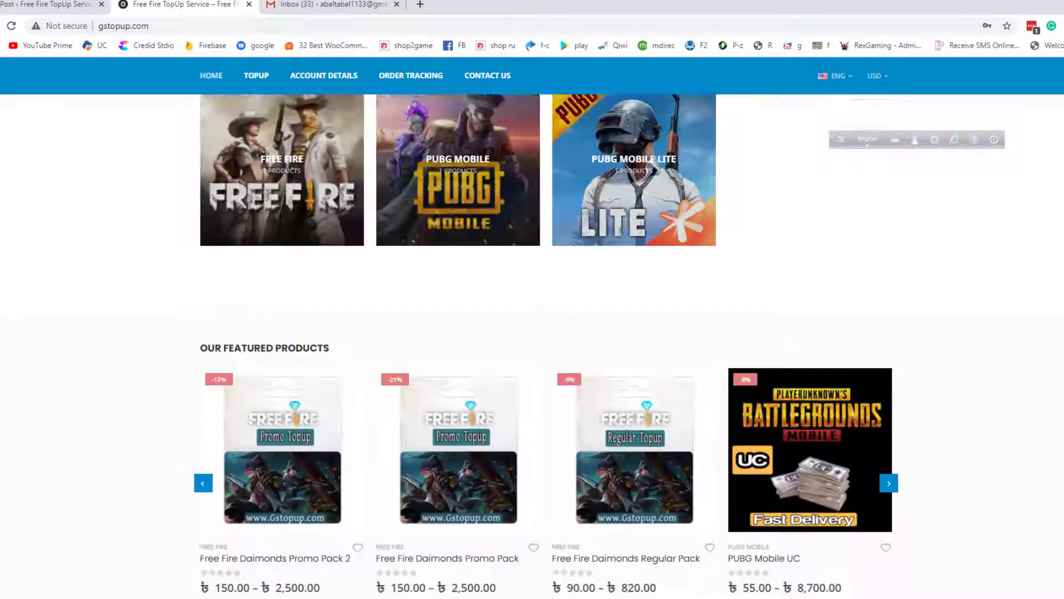
scroll(522, 288, "up", 4)
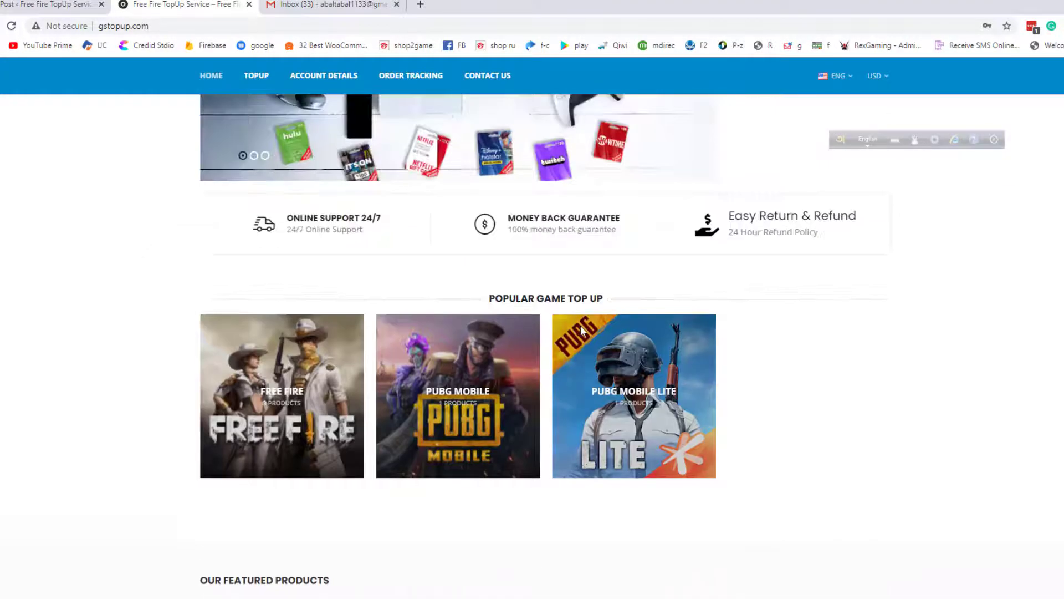
scroll(188, 273, "down", 2)
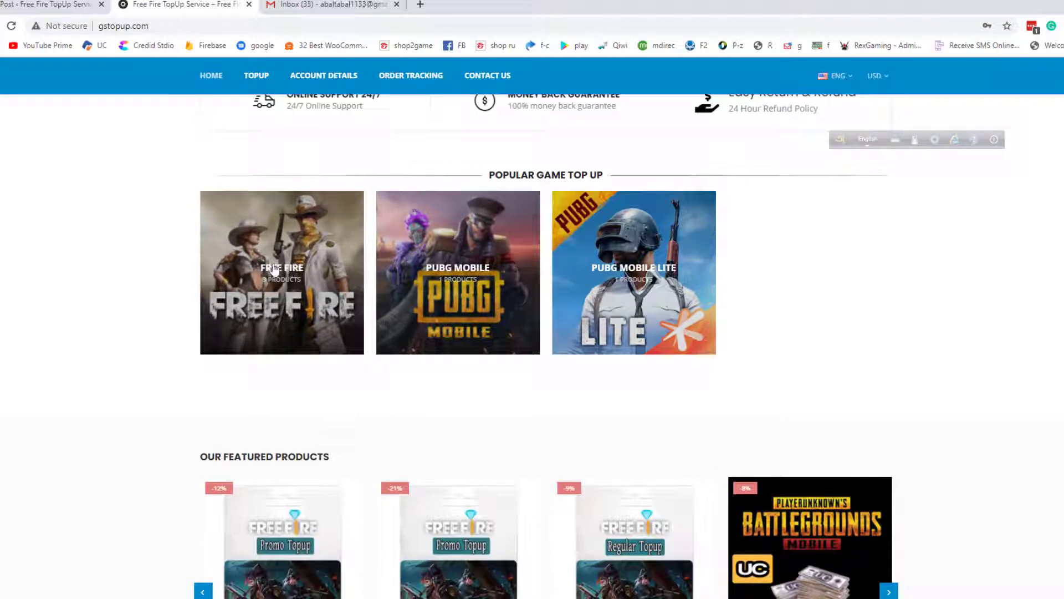
left_click(280, 269)
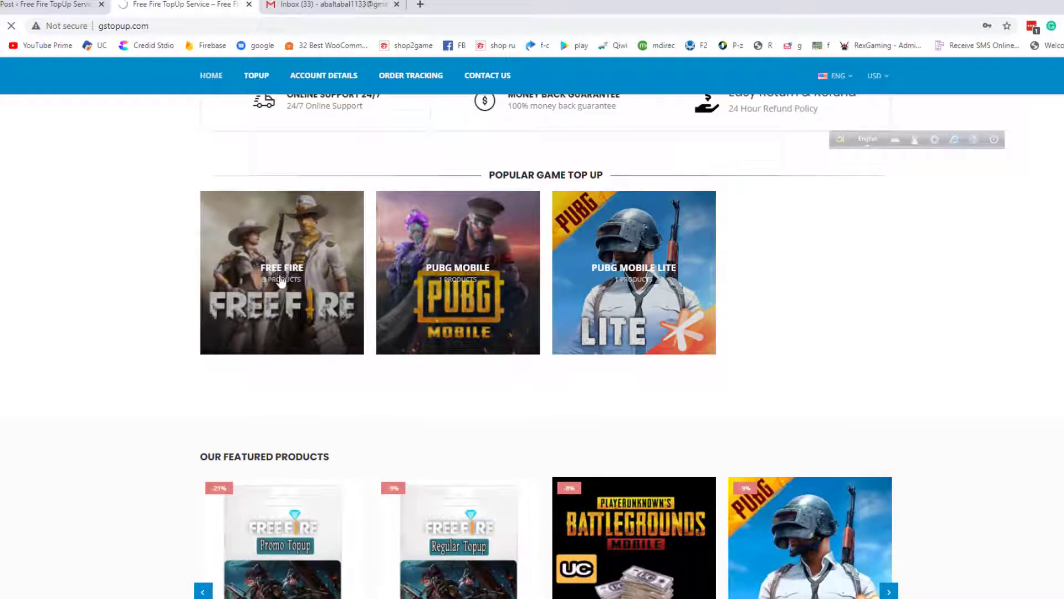
scroll(280, 269, "down", 3)
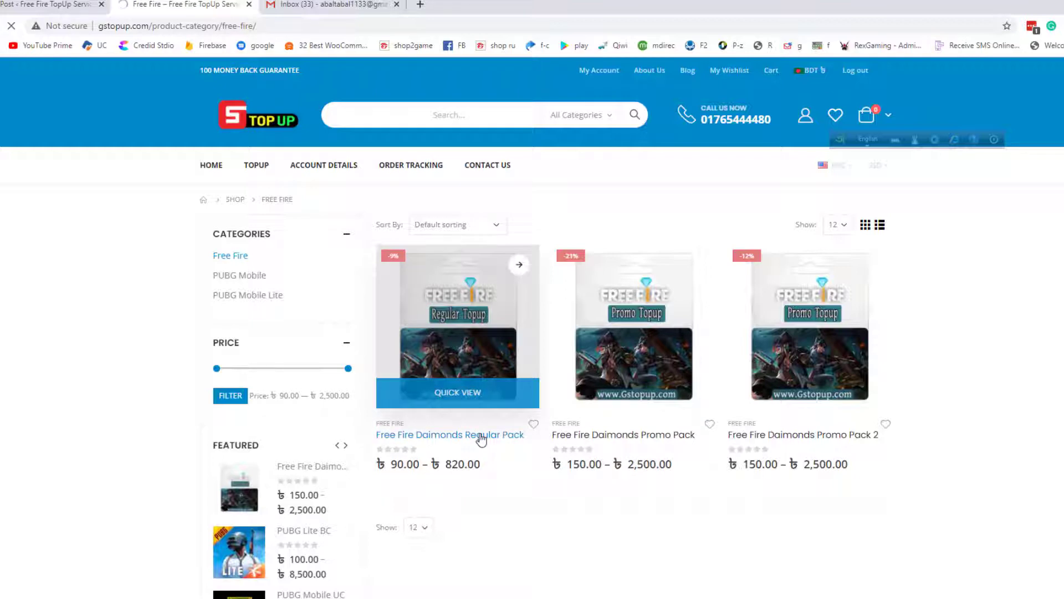
Compare diamond amounts and prices: 100, 310 (৳250), 520 (৳410), 1060 (৳820)
scroll(499, 438, "down", 1)
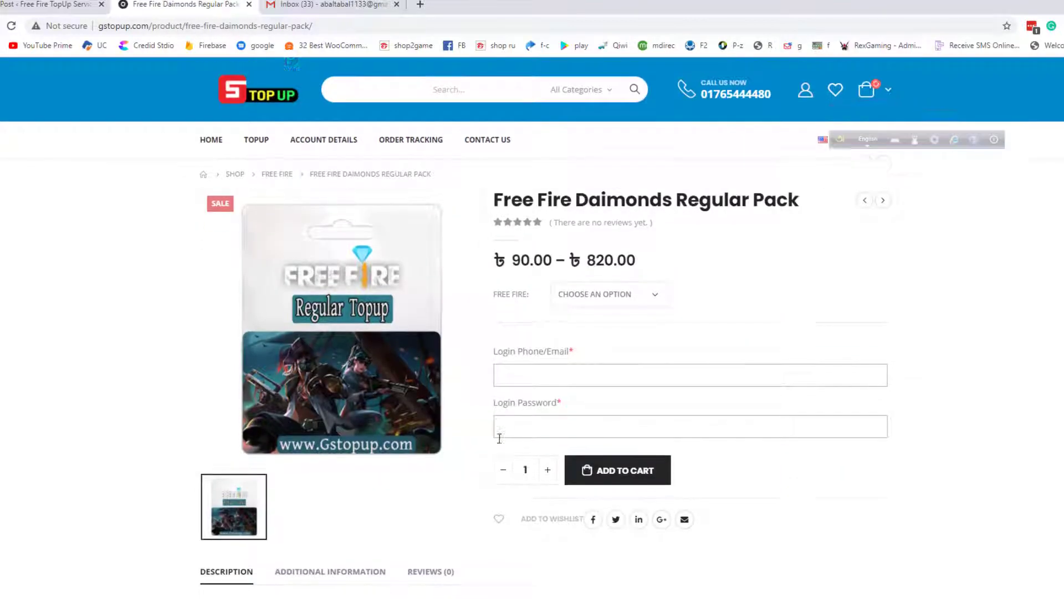
scroll(500, 438, "down", 1)
left_click(604, 266)
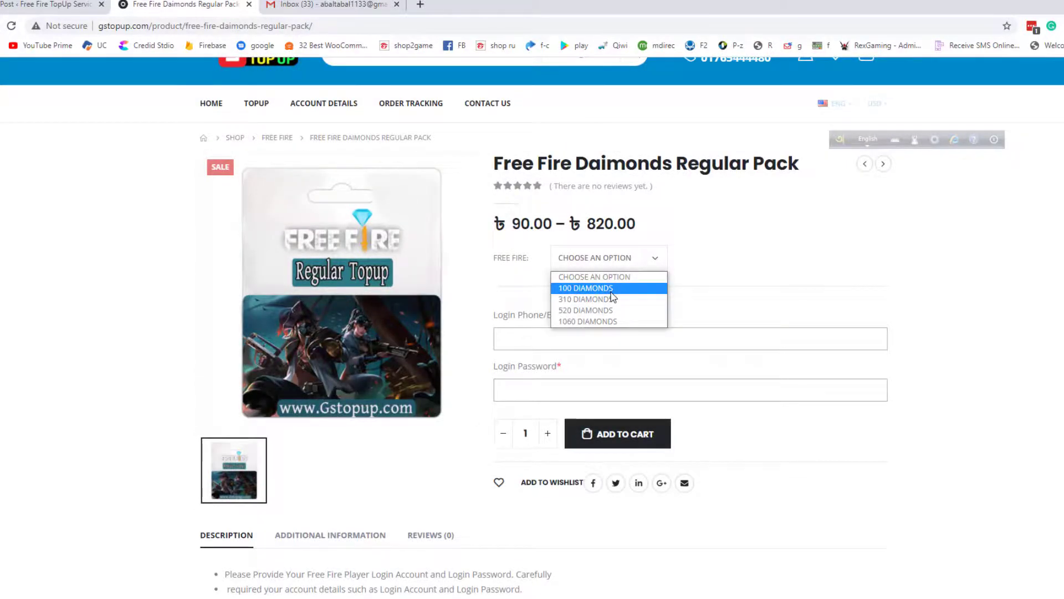
left_click(610, 289)
left_click(599, 271)
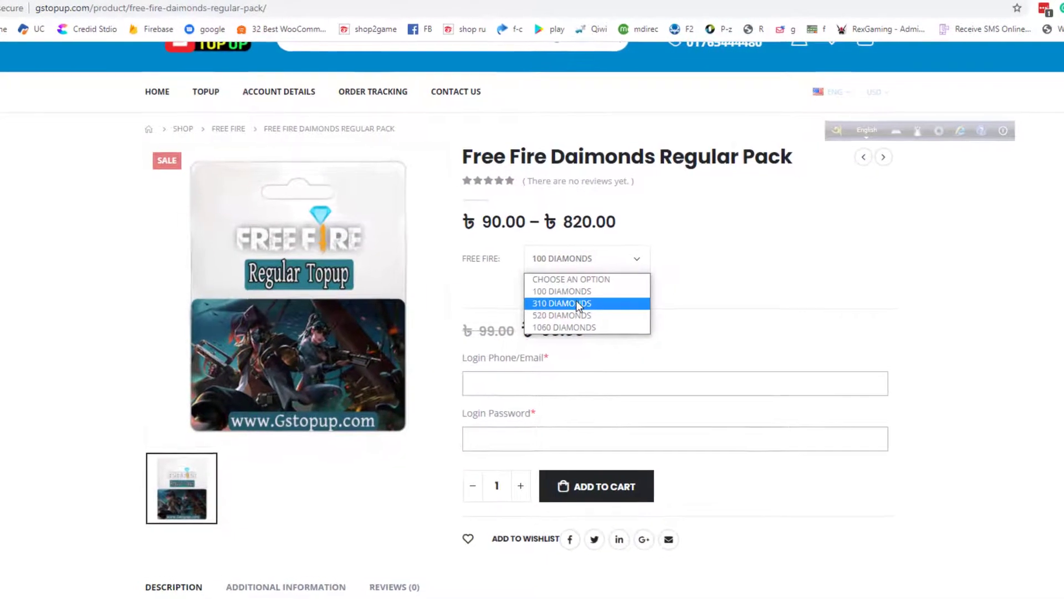
left_click(580, 304)
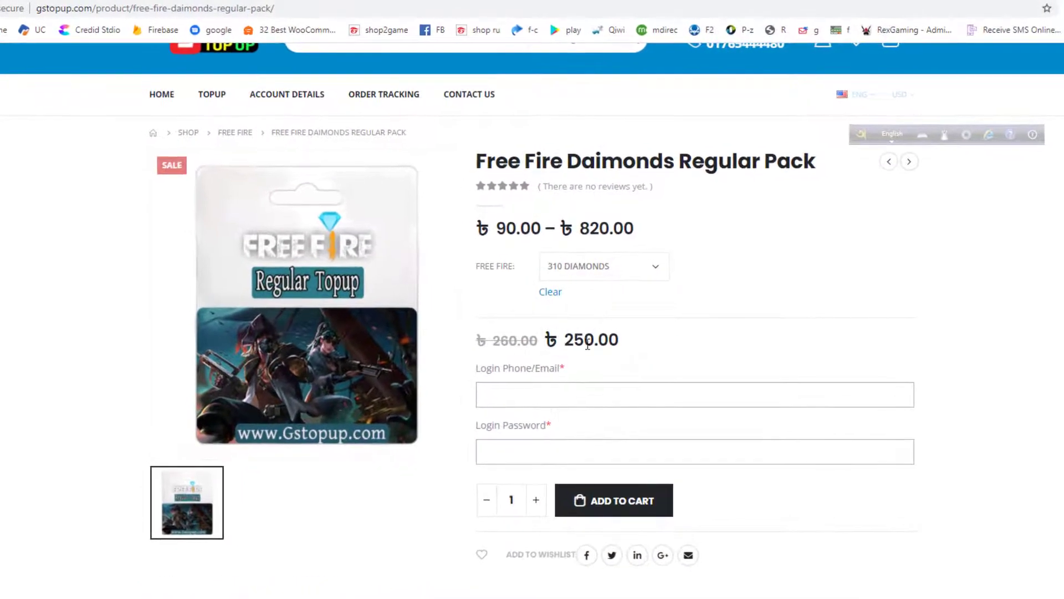
left_click_drag(560, 333, 654, 338)
left_click(589, 261)
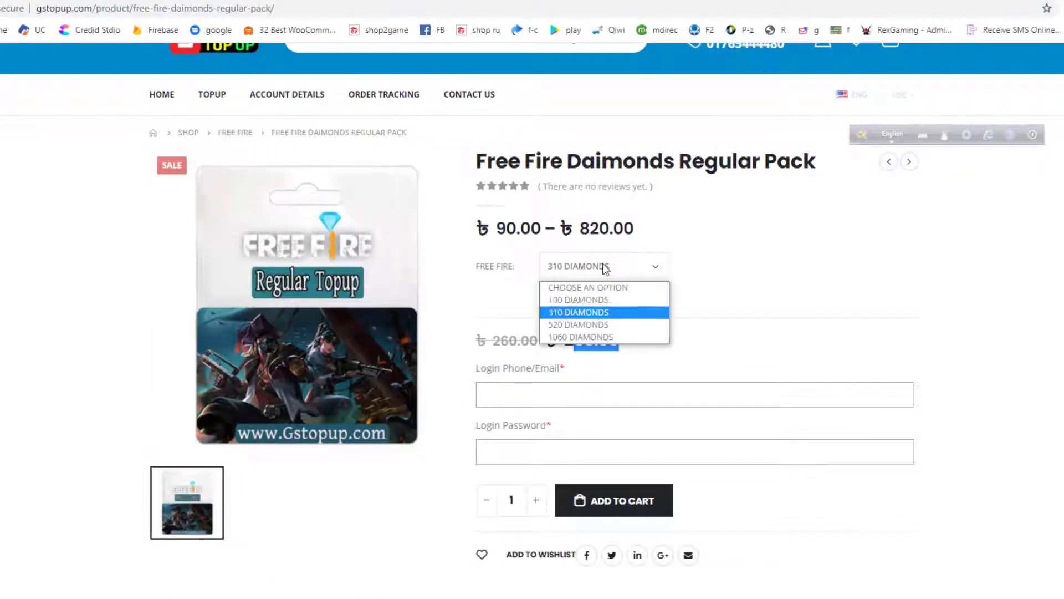
left_click(591, 325)
left_click_drag(558, 340, 791, 352)
left_click(589, 275)
left_click(579, 337)
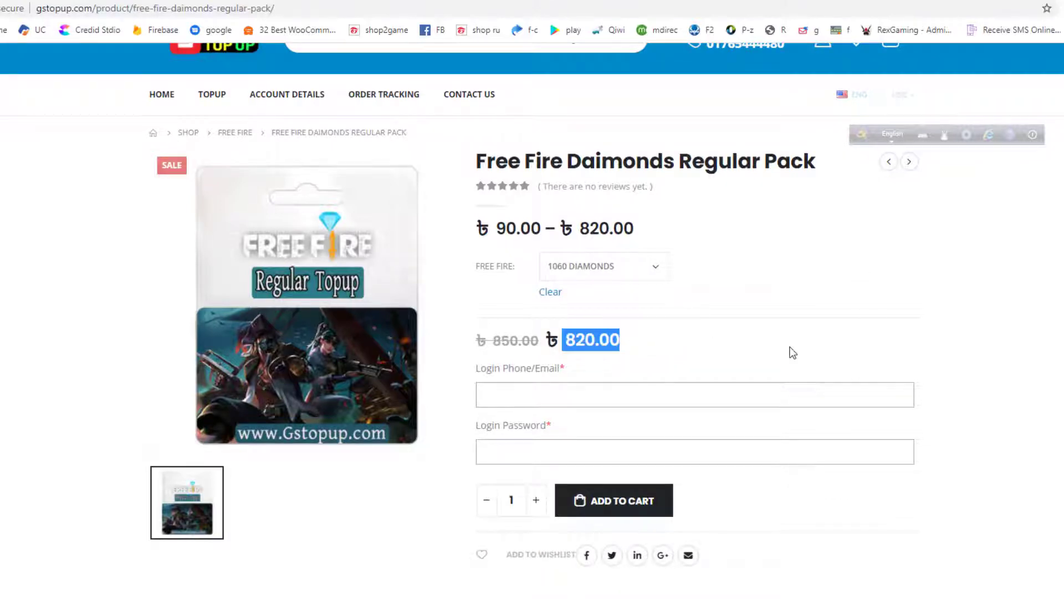
left_click(817, 305)
Settle on 310 Diamonds for the Regular Pack at ৳250.00
left_click(599, 267)
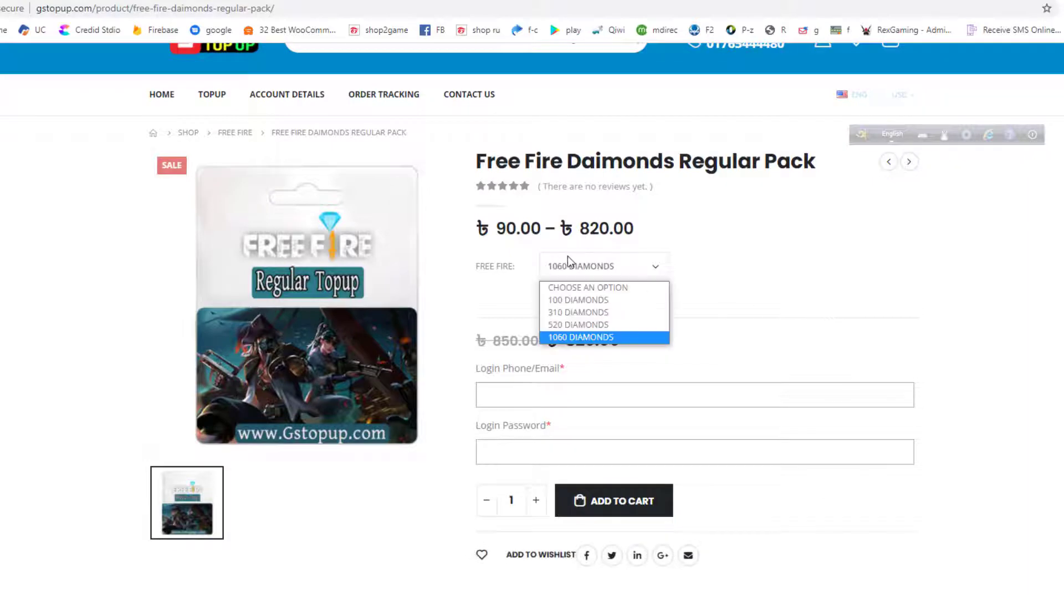
left_click(596, 311)
scroll(636, 277, "down", 1)
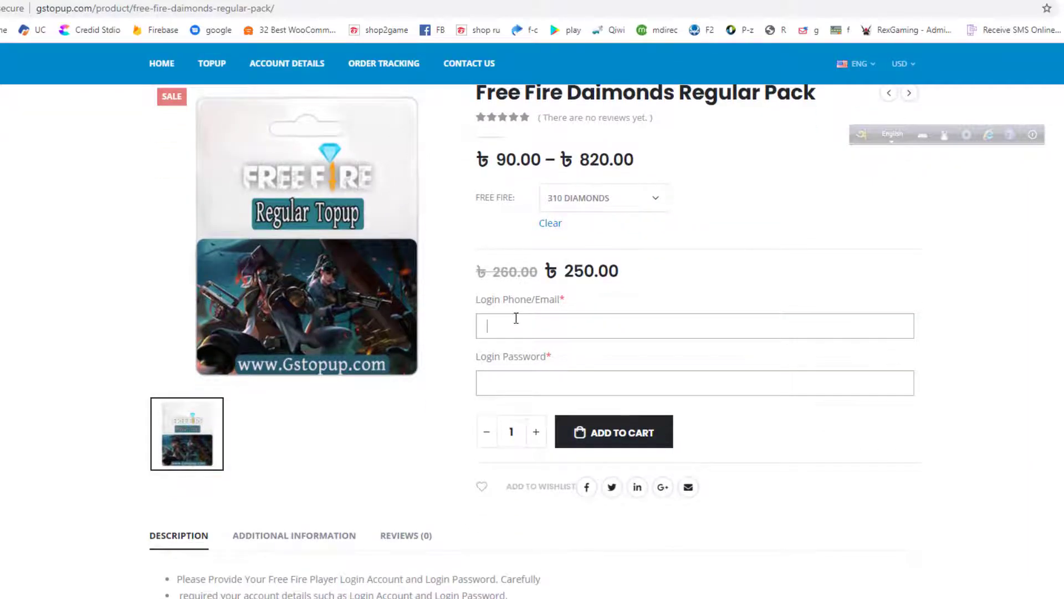
scroll(516, 317, "up", 2)
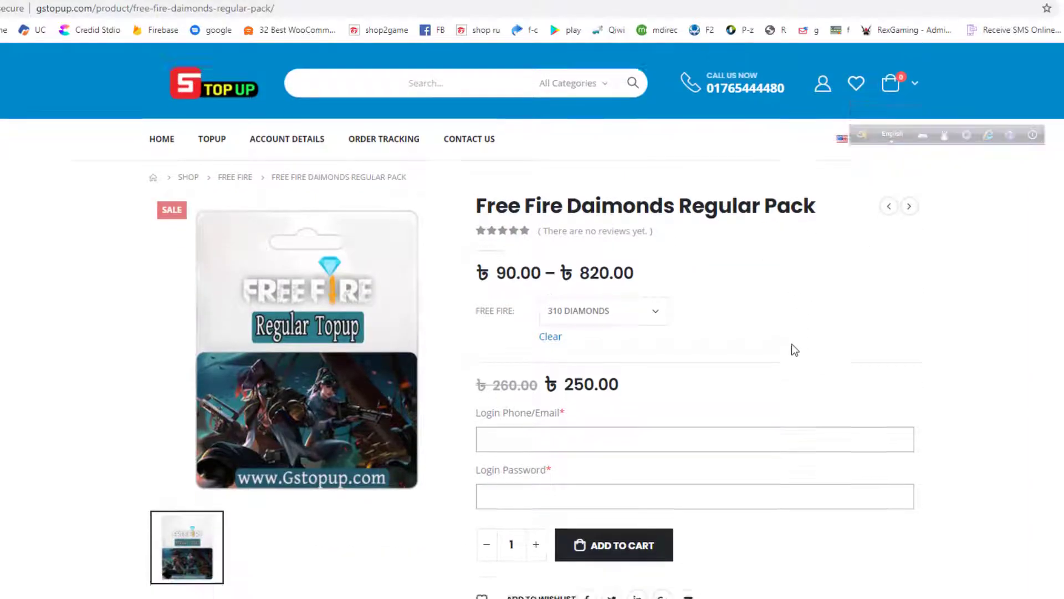
scroll(795, 349, "down", 3)
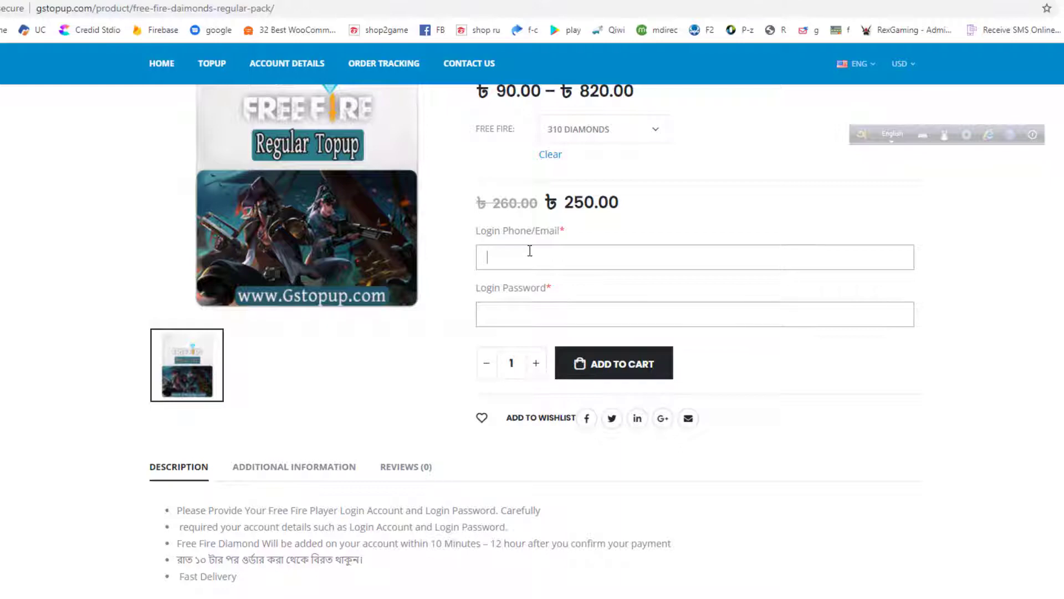
Enter the game account's login phone and password, then add the 310-diamond pack to the cart
mouse_move(549, 261)
left_mouse_down()
mouse_move(497, 239)
mouse_move(565, 235)
mouse_move(551, 269)
left_mouse_up()
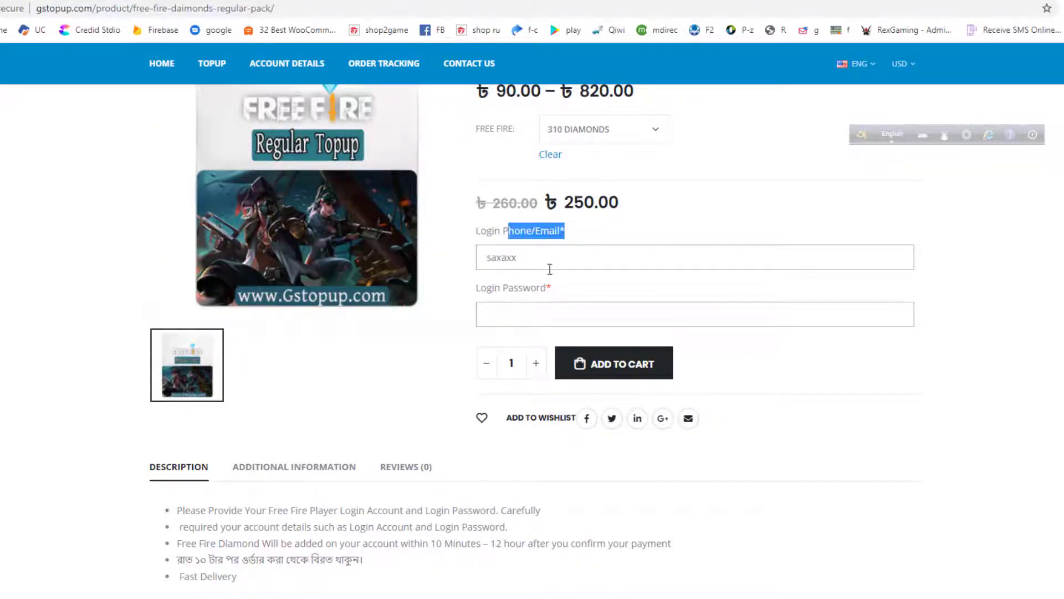
key("BackSpace")
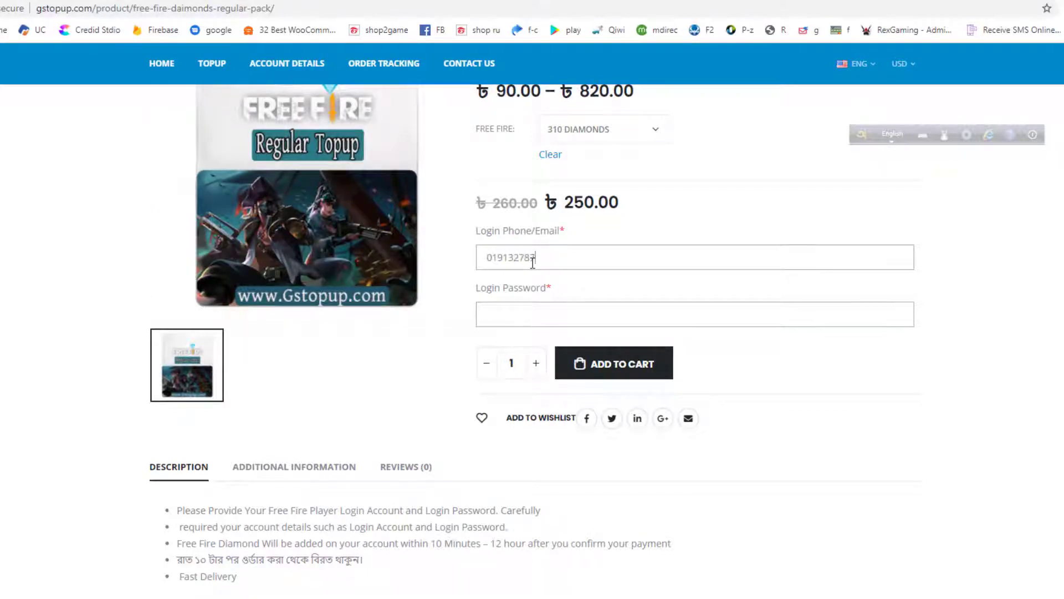
left_click(523, 320)
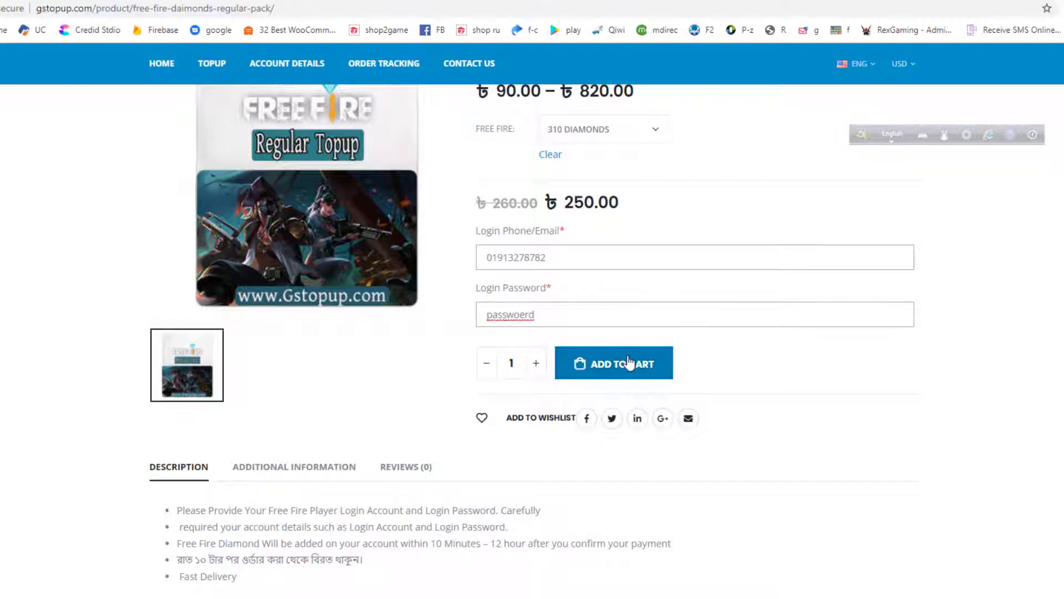
left_click(628, 364)
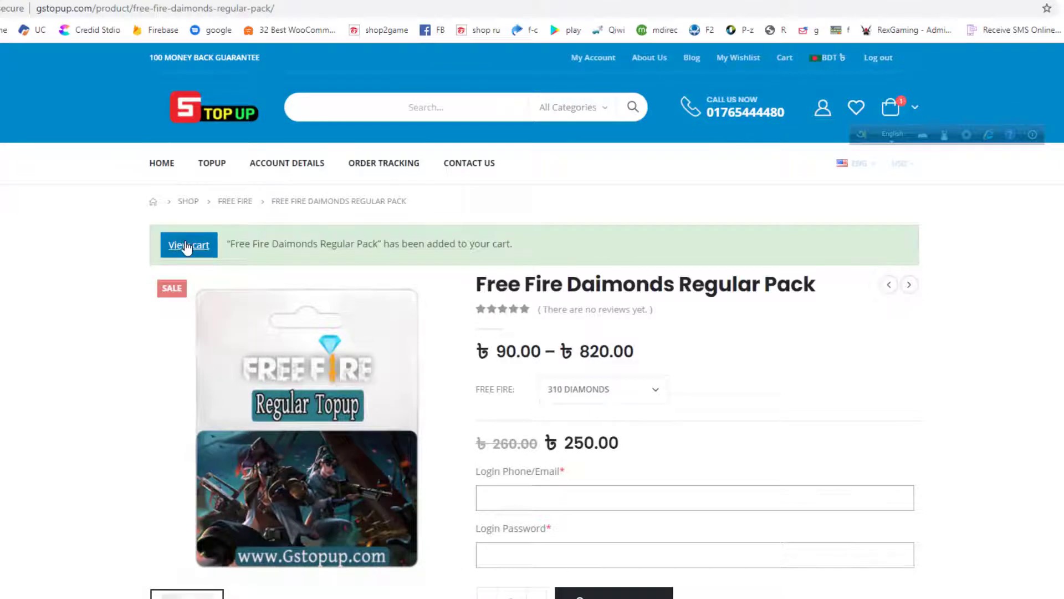
Review the cart: 310 Diamonds Regular Pack, quantity 1, ৳250.00 grand total
left_click(187, 246)
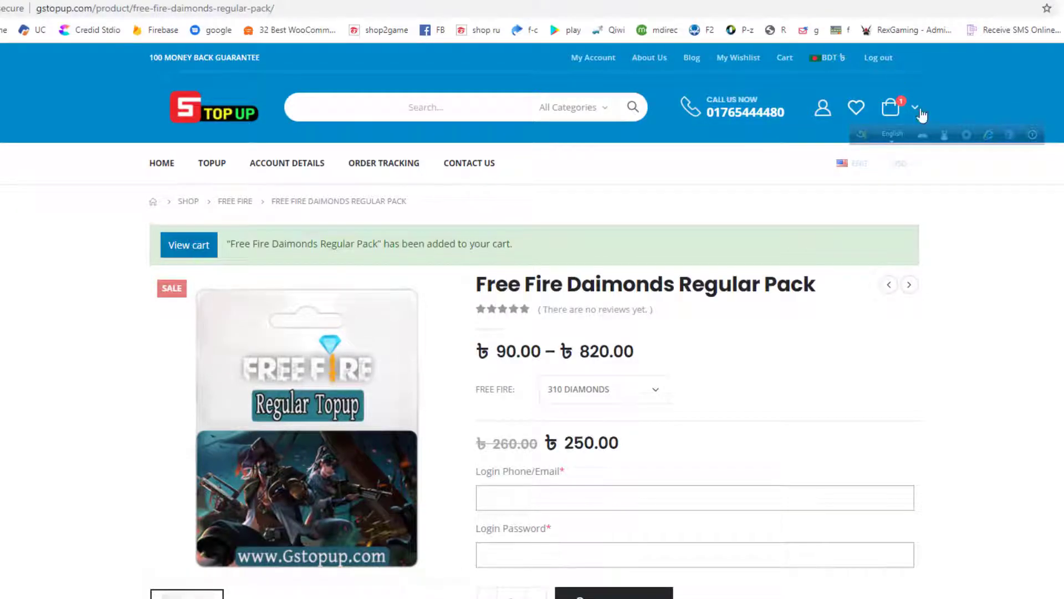
left_click(1032, 135)
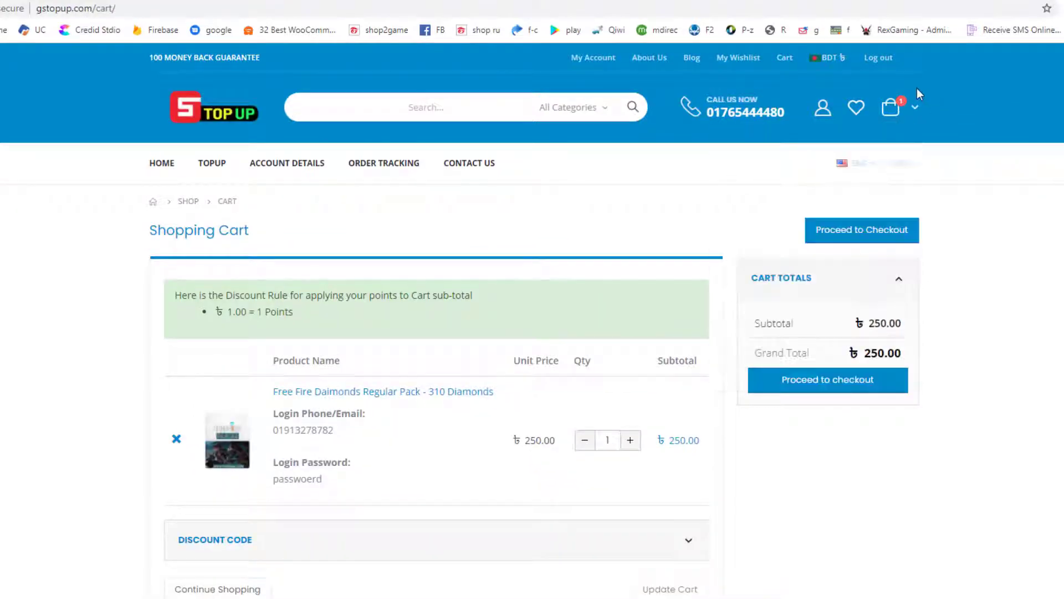
mouse_move(891, 107)
scroll(643, 381, "down", 3)
scroll(590, 399, "up", 2)
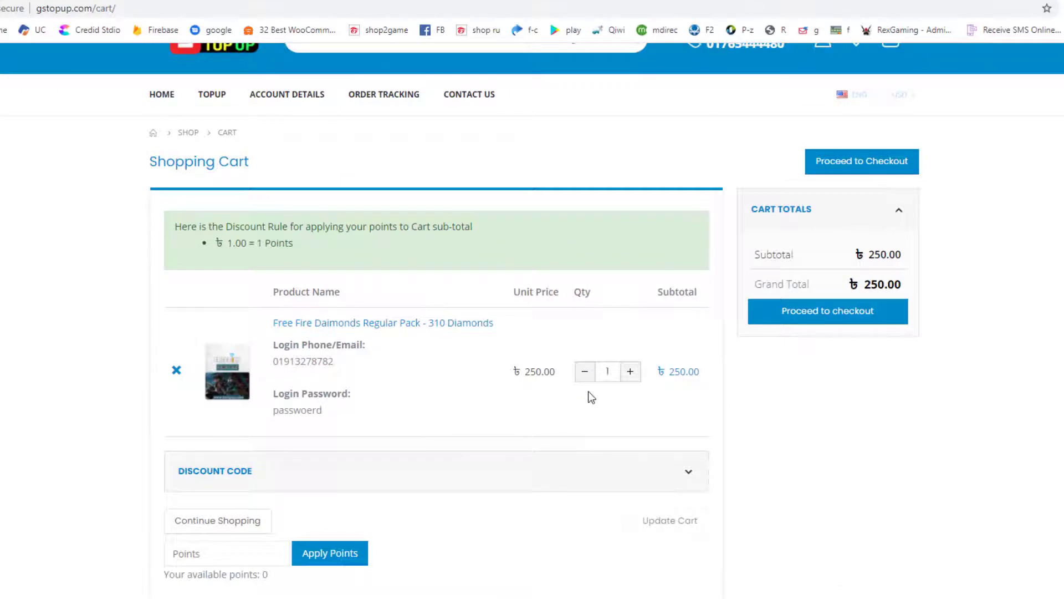
scroll(592, 398, "up", 2)
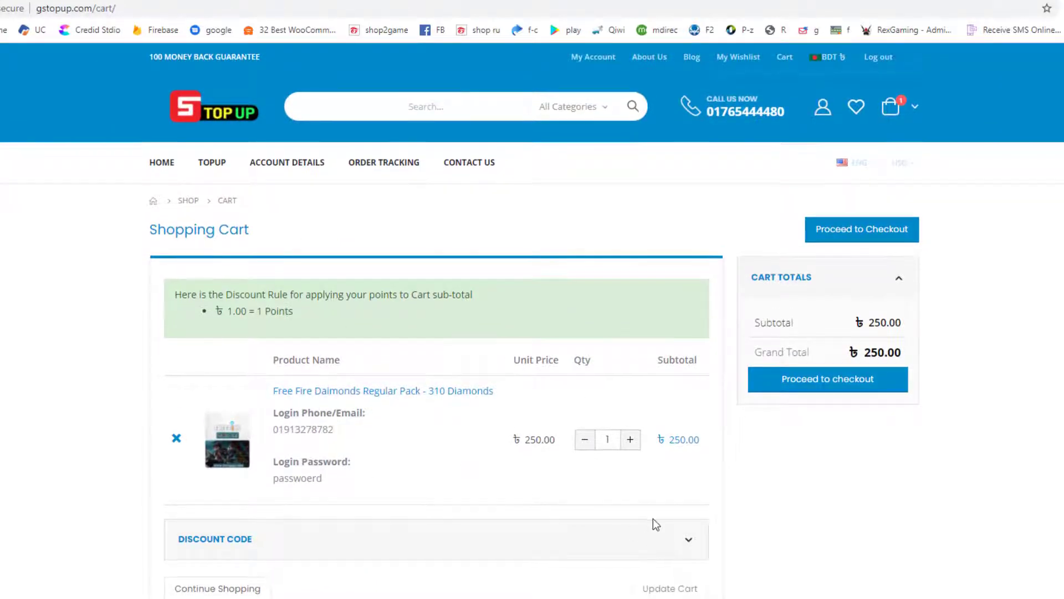
scroll(531, 406, "down", 2)
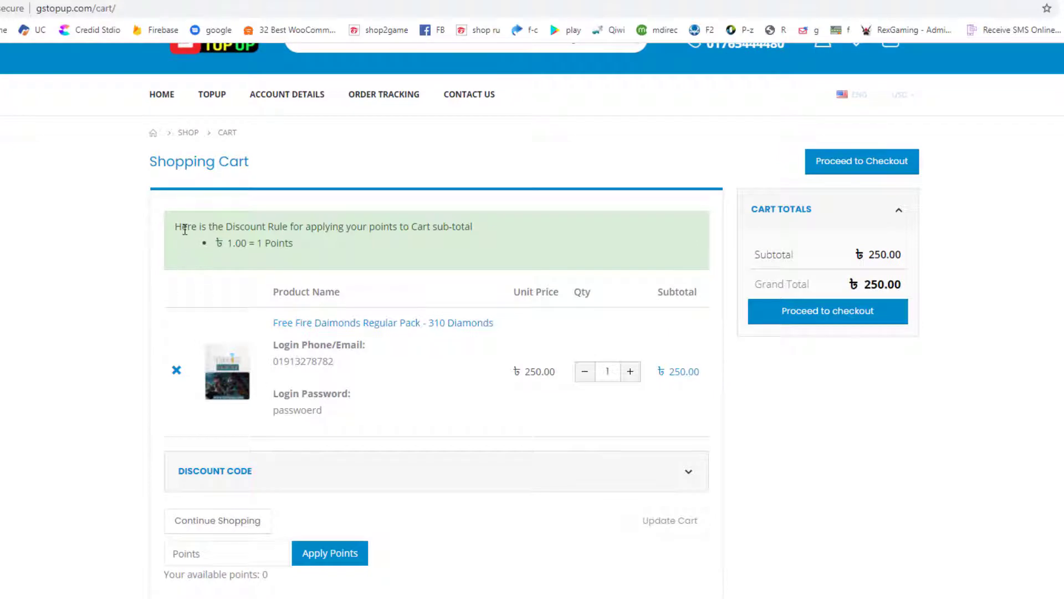
left_click_drag(179, 228, 463, 227)
left_click(396, 244)
scroll(566, 393, "down", 1)
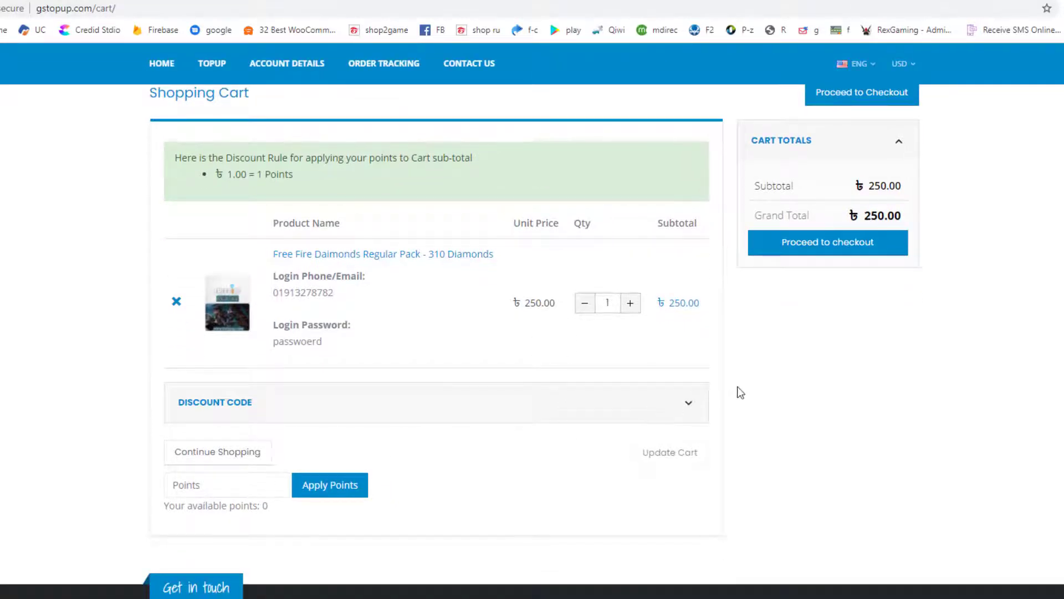
scroll(740, 392, "up", 1)
Proceed to checkout and fill the billing details from the saved address
left_click(815, 386)
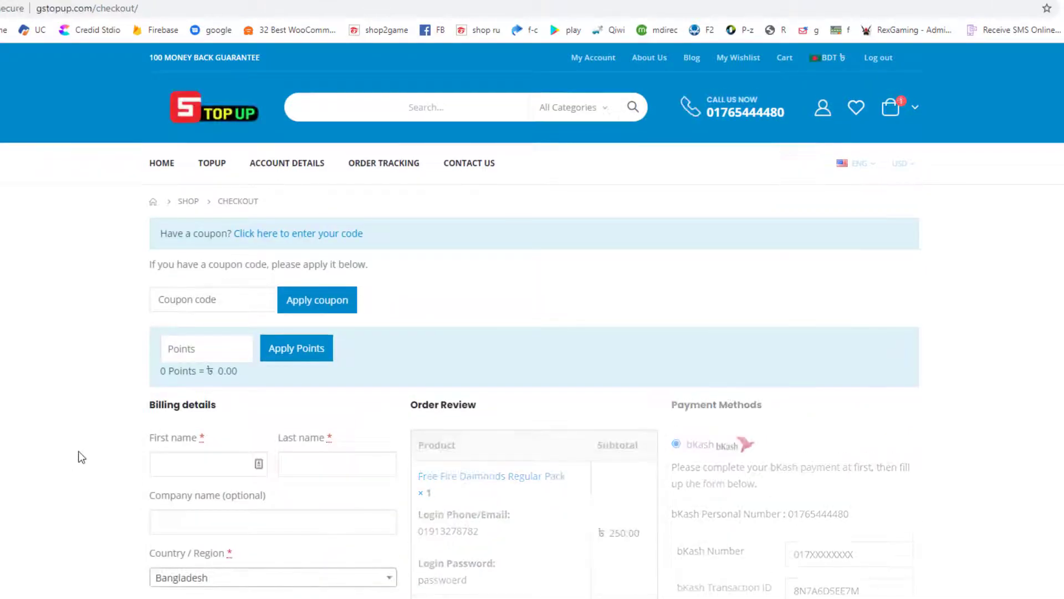
scroll(83, 458, "down", 2)
left_click(186, 327)
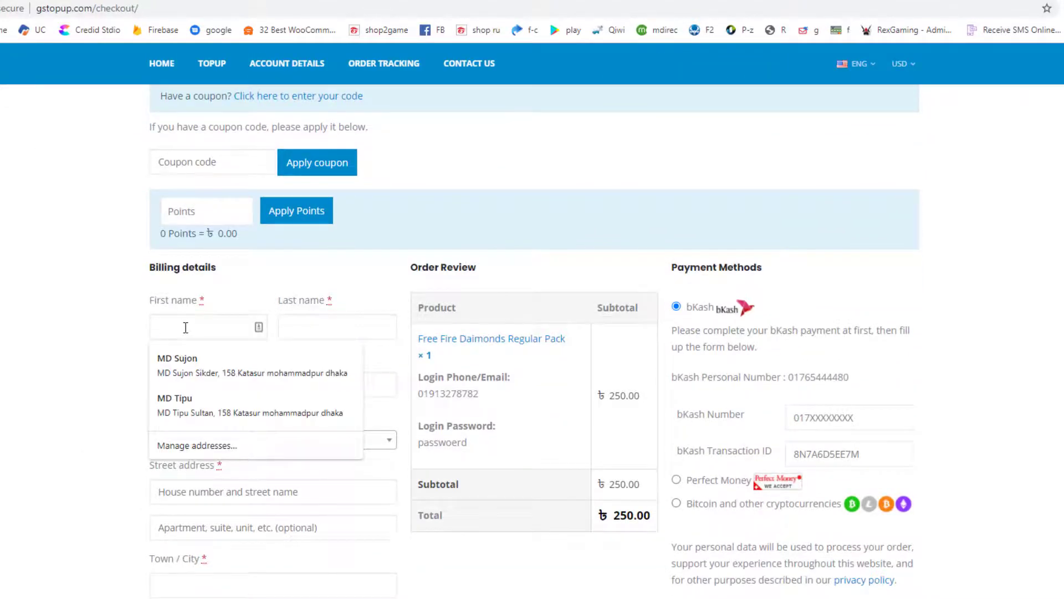
key("Down")
key("Escape")
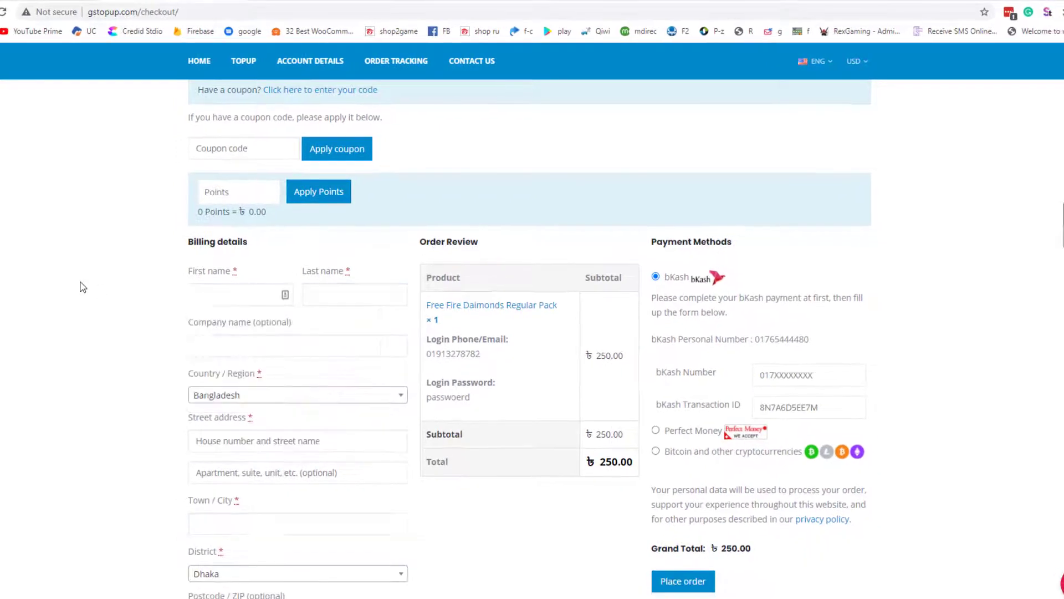
left_click(198, 305)
key("Down")
key("Return")
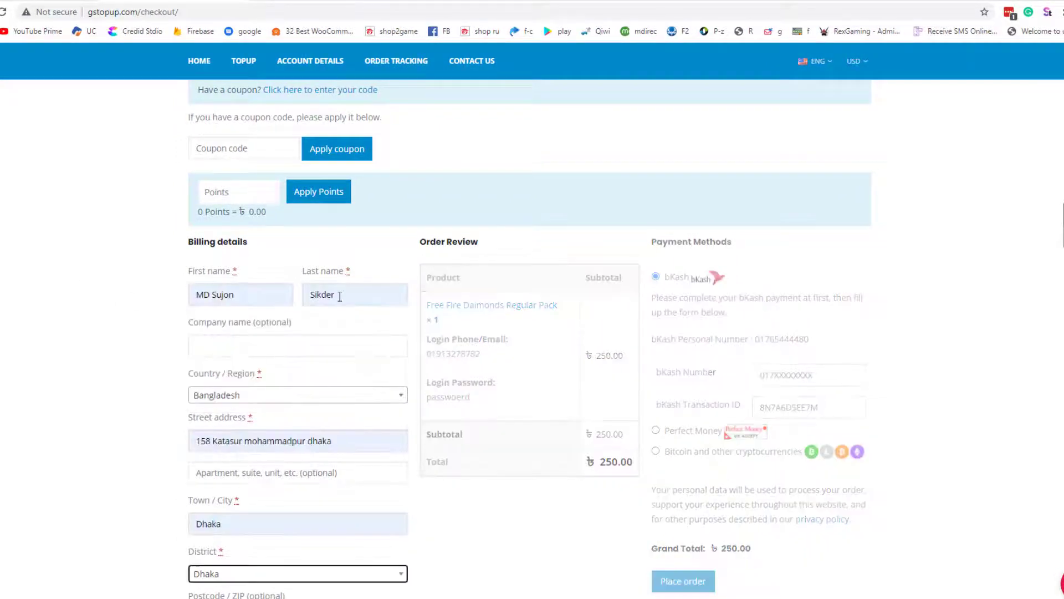
scroll(136, 345, "down", 4)
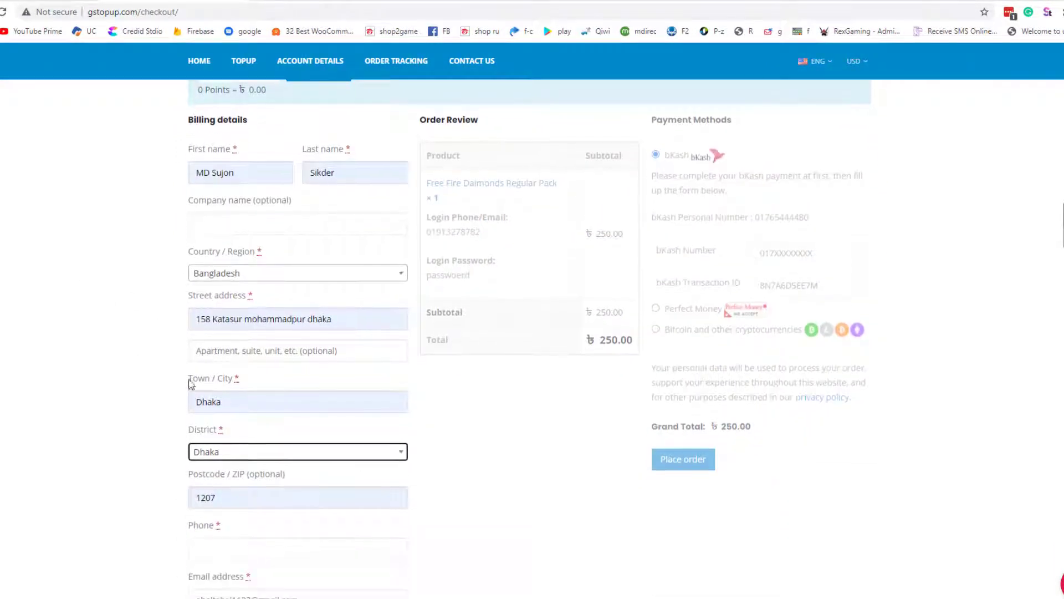
scroll(448, 433, "up", 2)
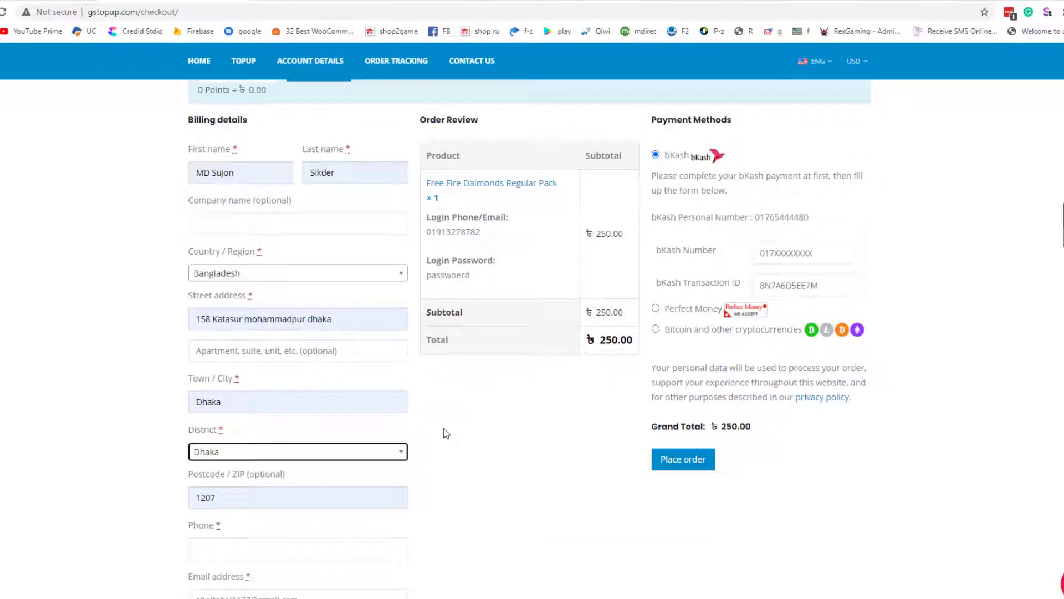
scroll(449, 427, "up", 2)
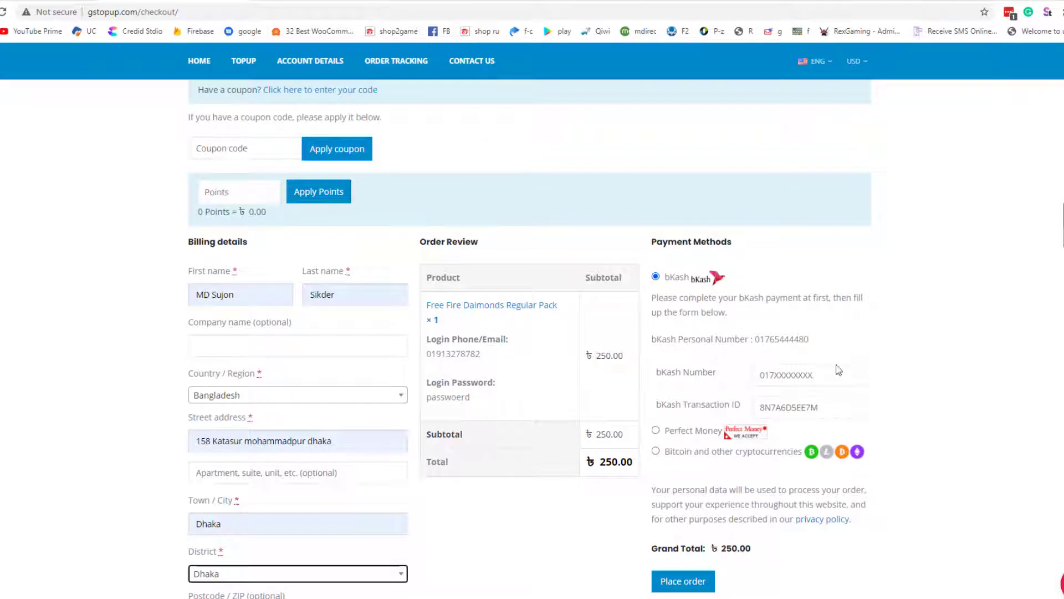
Fill in a saved bKash number and a transaction ID, then place the order
left_click_drag(753, 339, 809, 340)
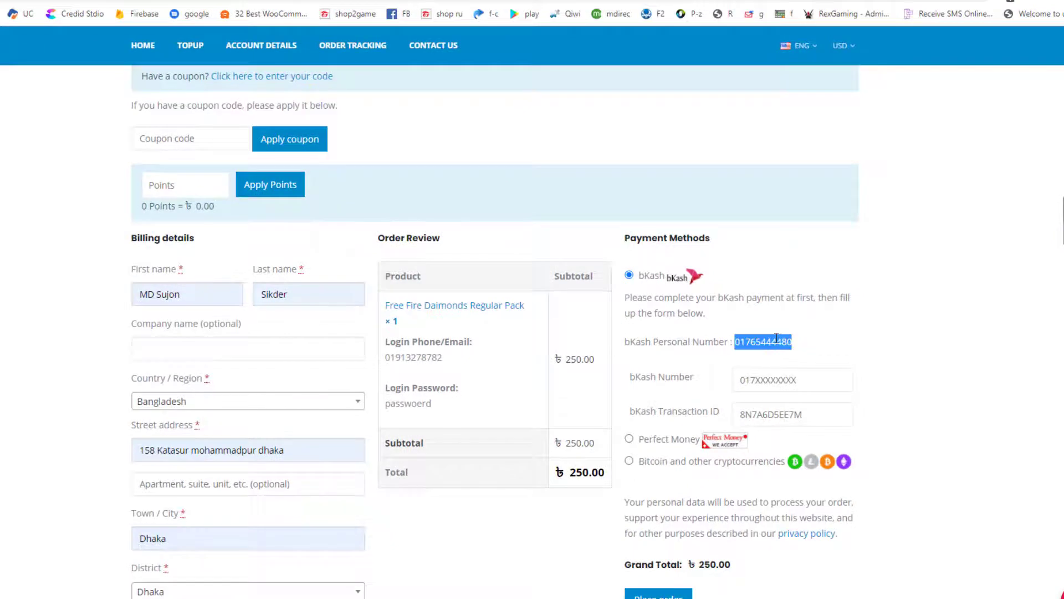
triple_click(776, 338)
left_click(776, 338)
double_click(776, 338)
left_click(775, 383)
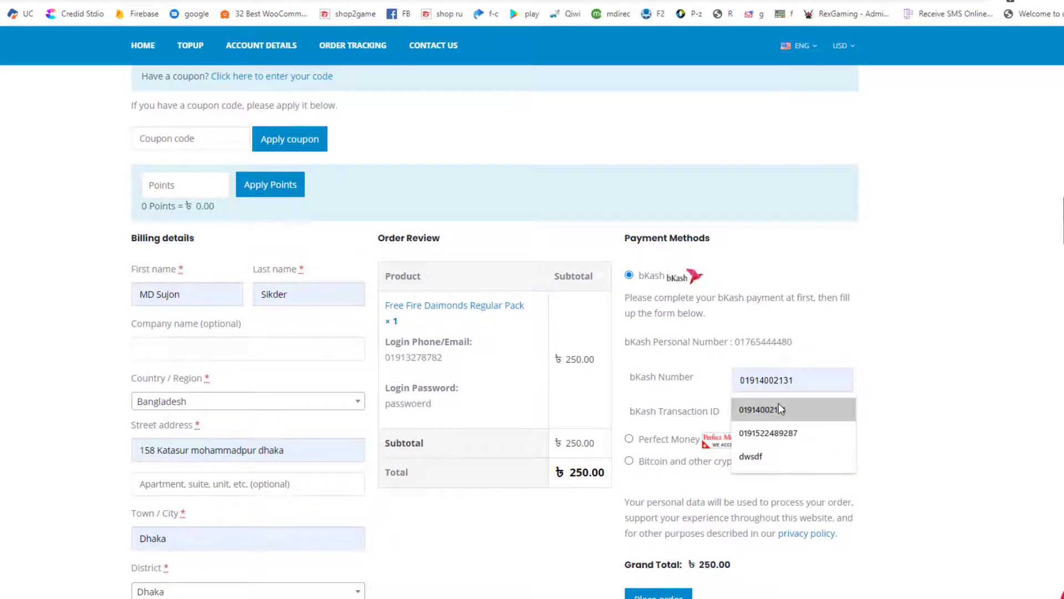
left_click(778, 404)
scroll(792, 387, "down", 1)
scroll(792, 371, "down", 1)
left_click(808, 355)
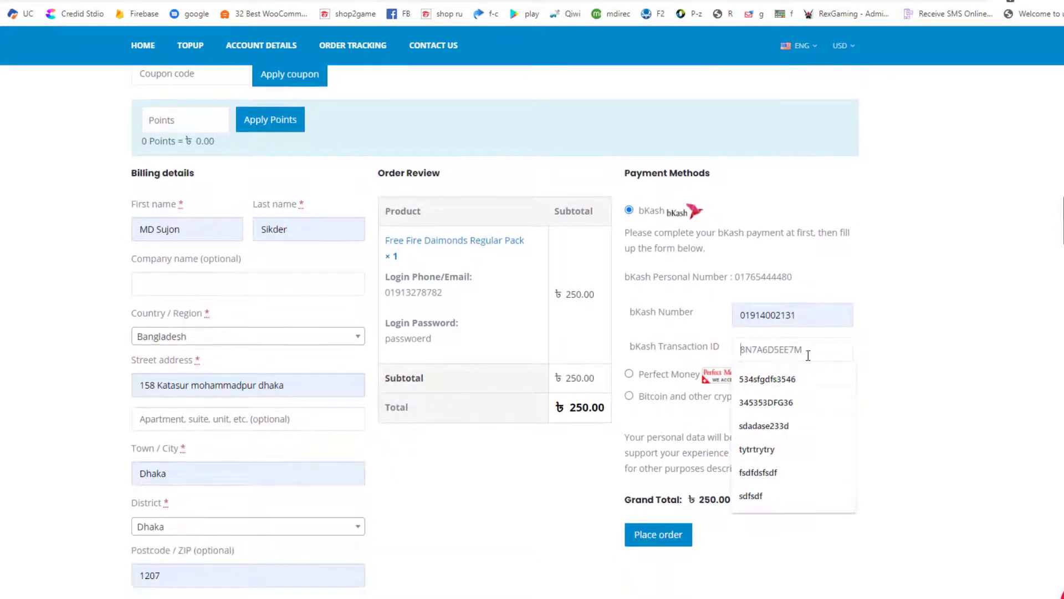
key("ctrl+a")
type("dfgvdl")
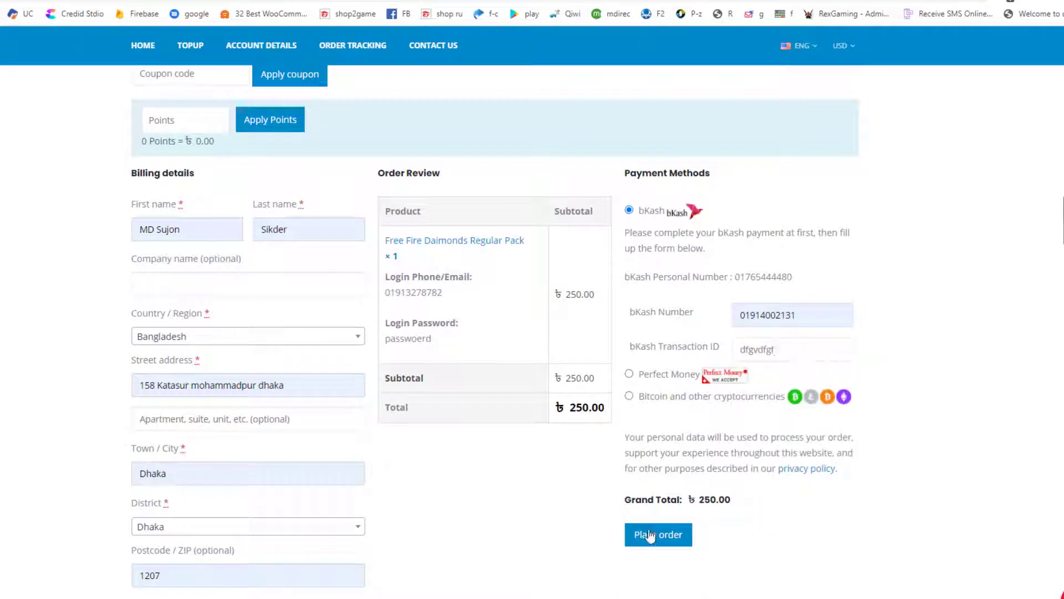
left_click(652, 535)
Replace the bKash transaction ID with 6456456 and resubmit the order
left_click_drag(623, 280, 832, 281)
left_click(778, 277)
left_click_drag(744, 278, 849, 282)
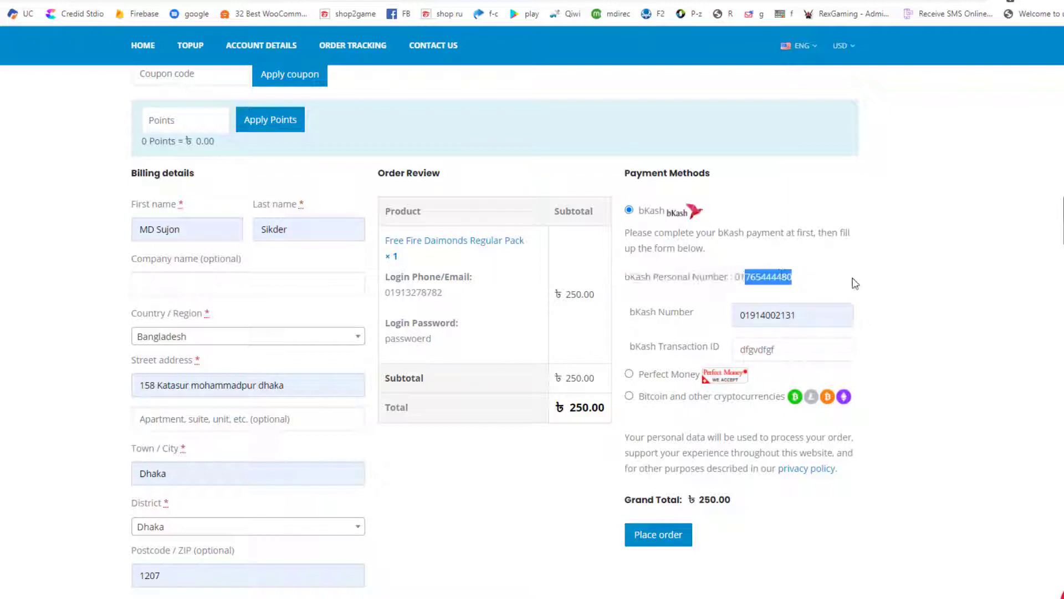
left_click(810, 316)
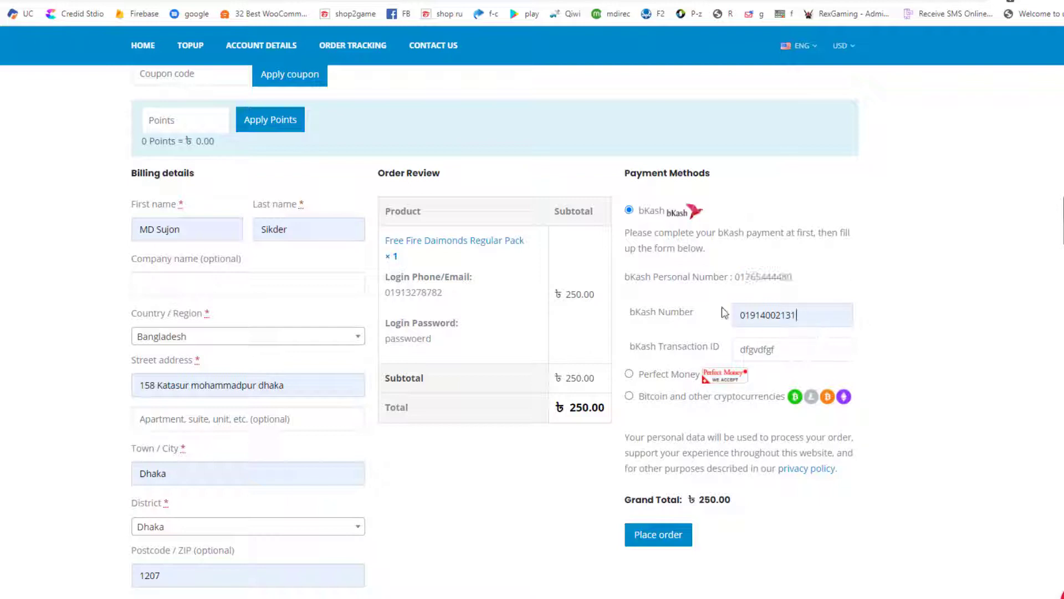
double_click(818, 314)
left_click(818, 314)
left_click_drag(812, 353, 720, 358)
type("6456456")
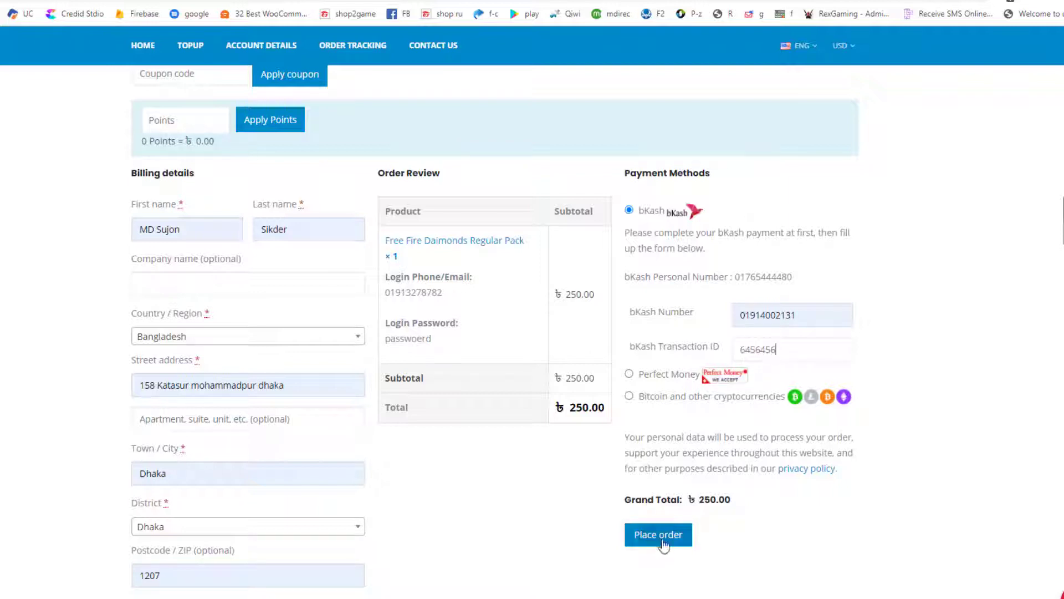
left_click(663, 538)
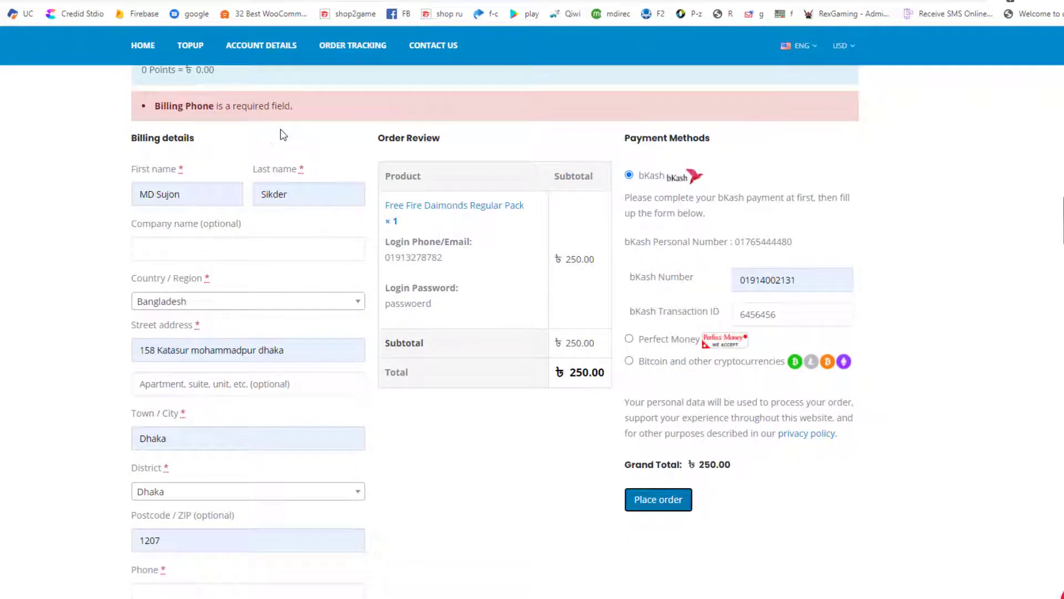
Fill the billing Phone from the saved suggestion and place the order again
scroll(126, 417, "down", 5)
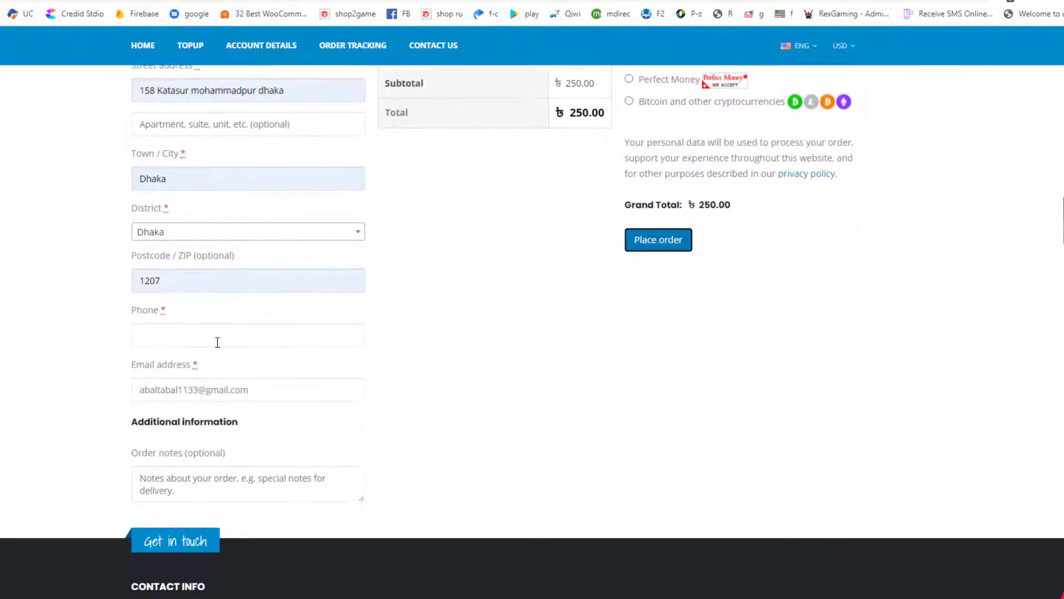
left_click(216, 339)
left_click(211, 370)
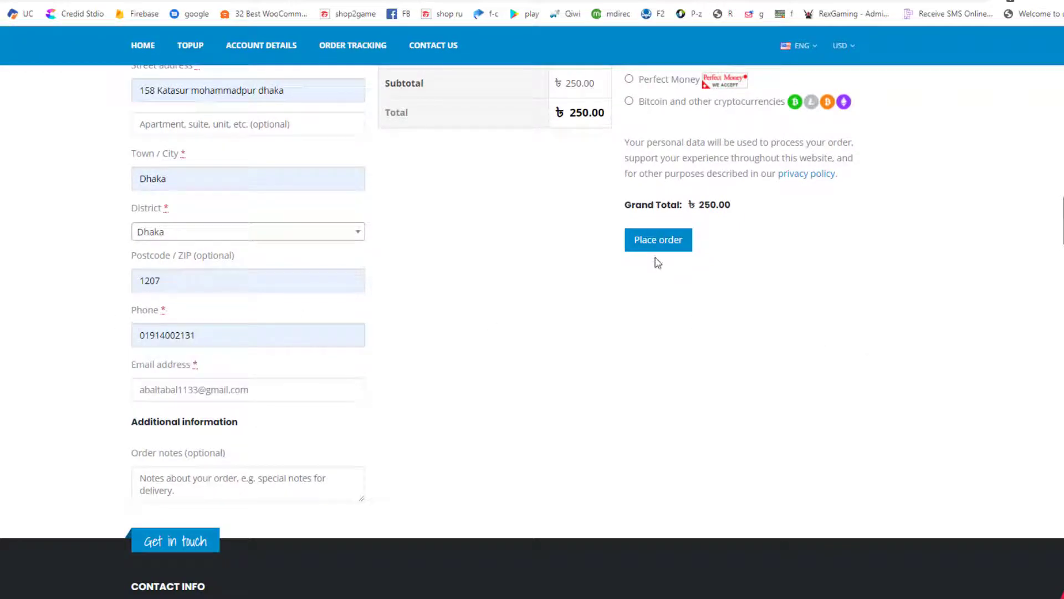
left_click(657, 245)
scroll(624, 318, "up", 3)
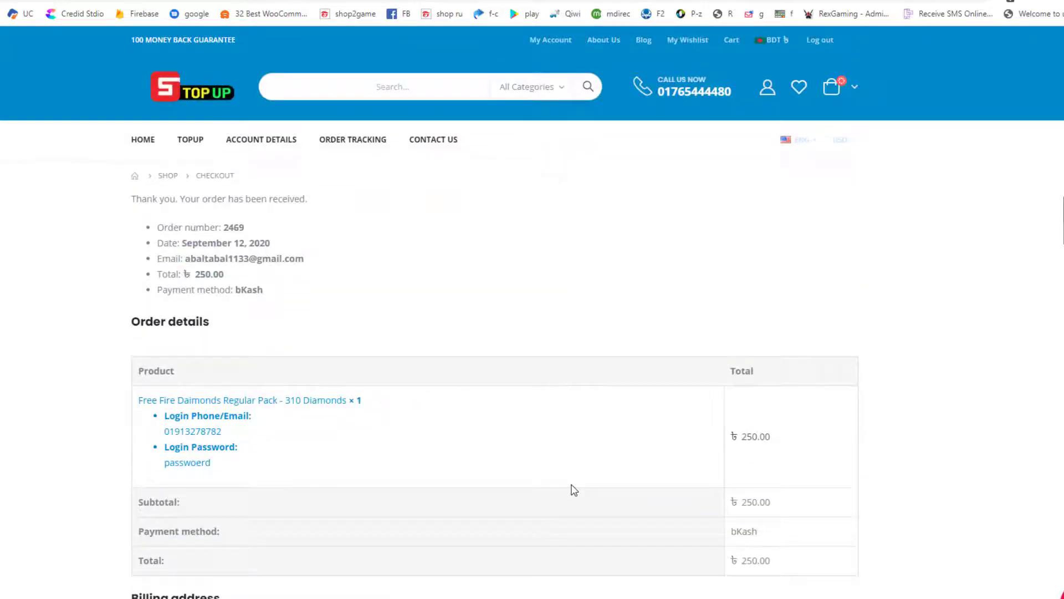
Scroll through the ৳250.00 bKash order's details, login entries and billing address
scroll(495, 410, "down", 5)
scroll(496, 413, "up", 5)
left_click_drag(752, 437, 649, 446)
scroll(565, 451, "down", 5)
scroll(504, 449, "up", 3)
scroll(518, 500, "down", 4)
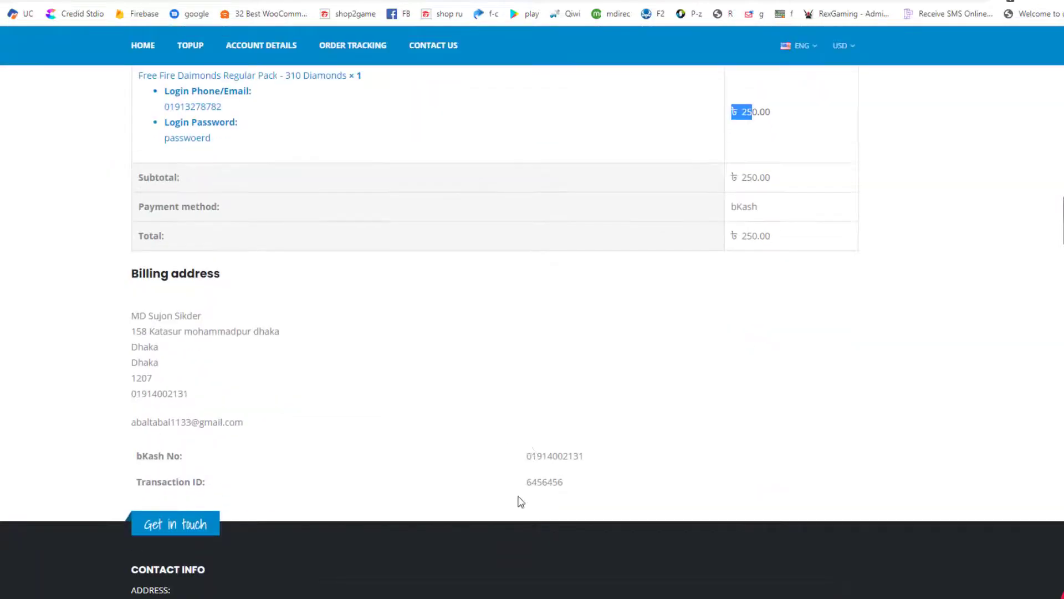
scroll(419, 451, "up", 4)
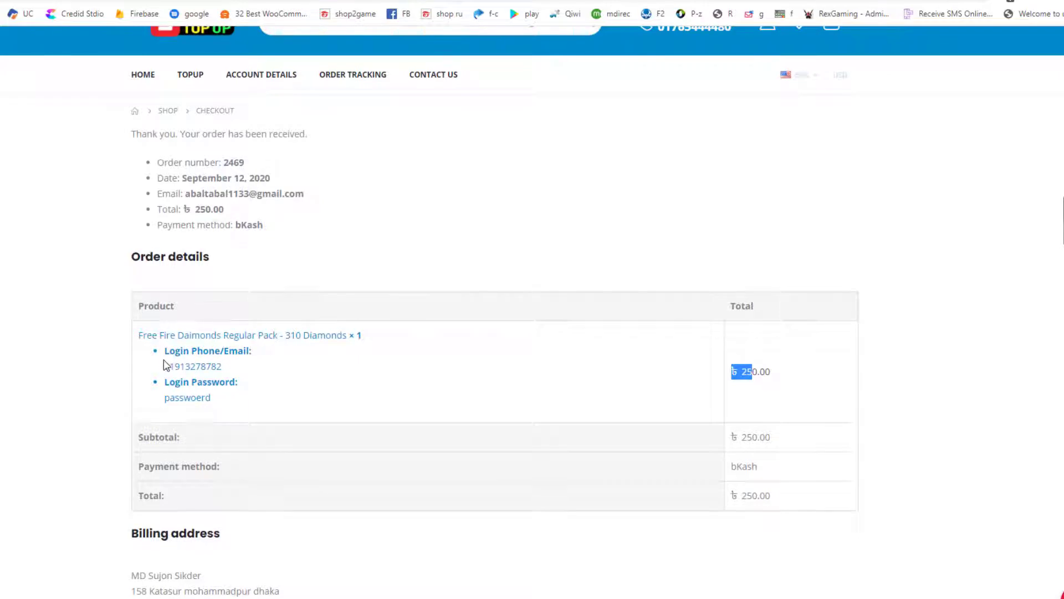
left_click_drag(165, 367, 237, 375)
left_click_drag(167, 383, 252, 387)
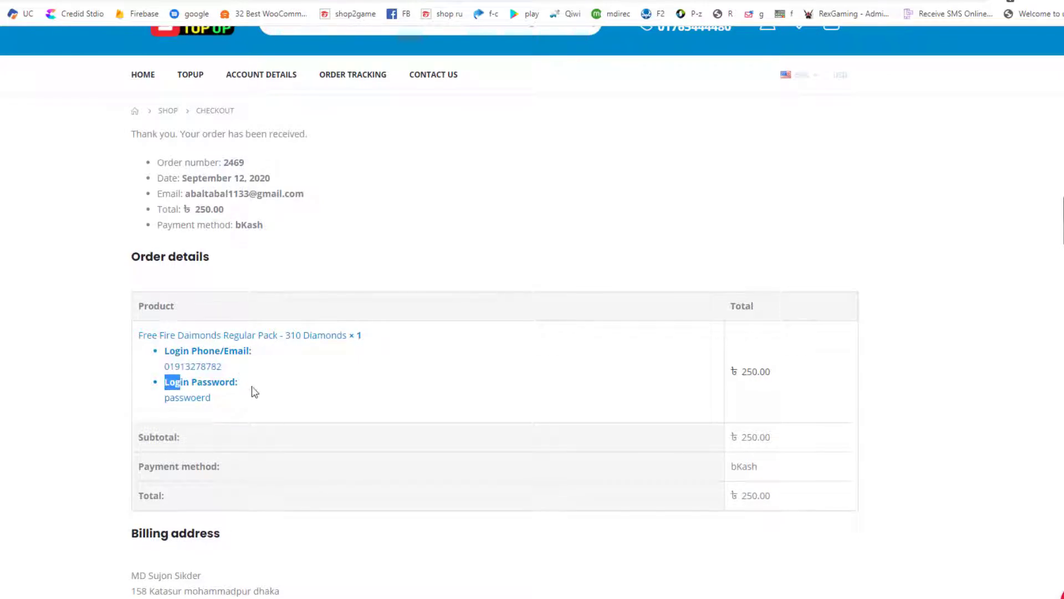
left_click(249, 386)
scroll(189, 310, "down", 5)
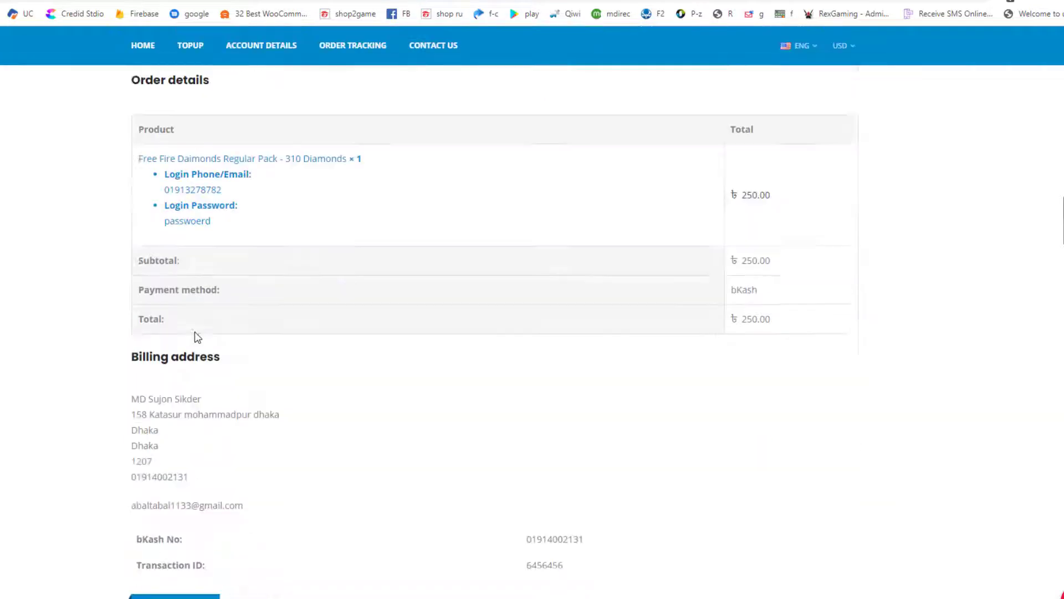
scroll(235, 331, "up", 5)
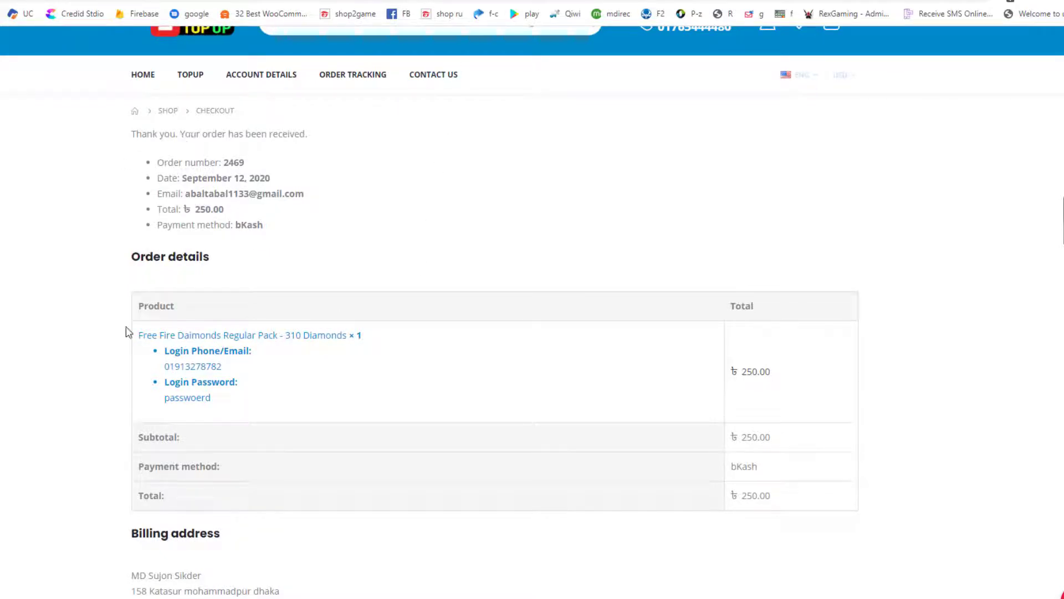
scroll(344, 471, "up", 1)
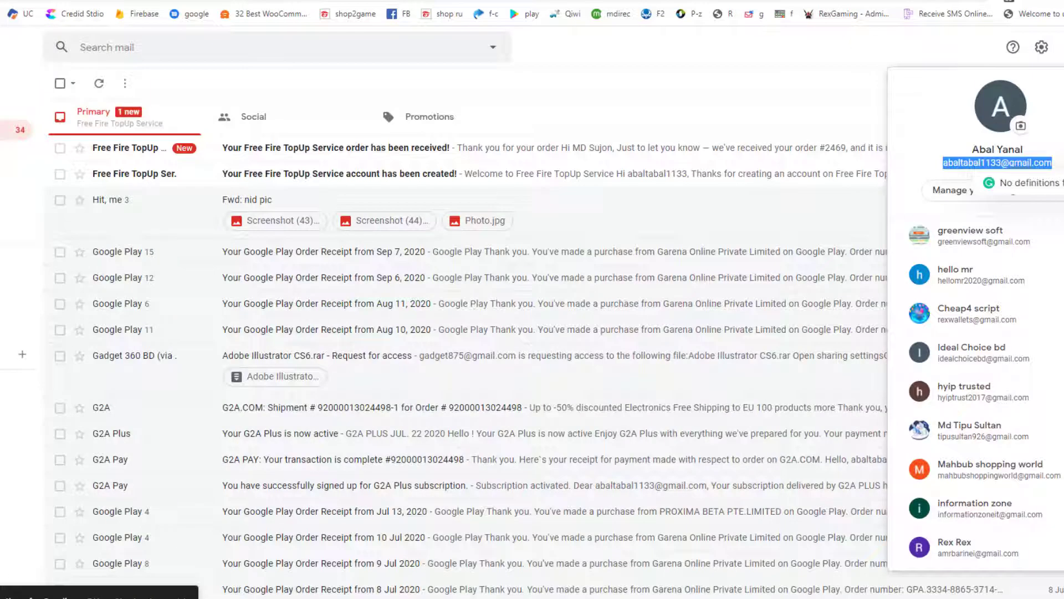
Read the order-received and account-created e-mails, then return to the store's homepage
left_click(316, 149)
scroll(463, 329, "down", 5)
scroll(438, 310, "up", 5)
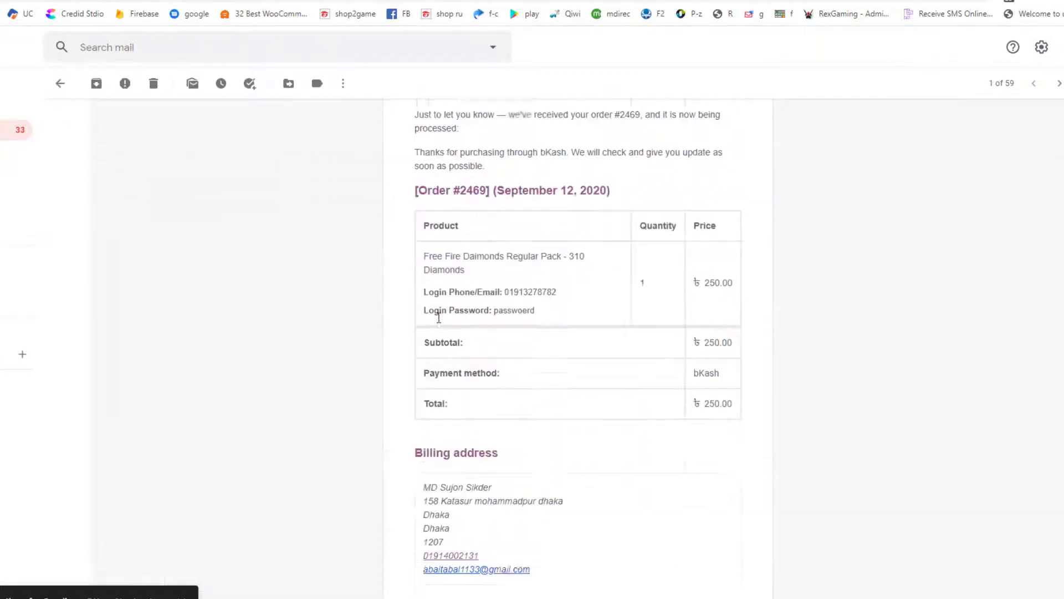
left_click(20, 130)
left_click(172, 174)
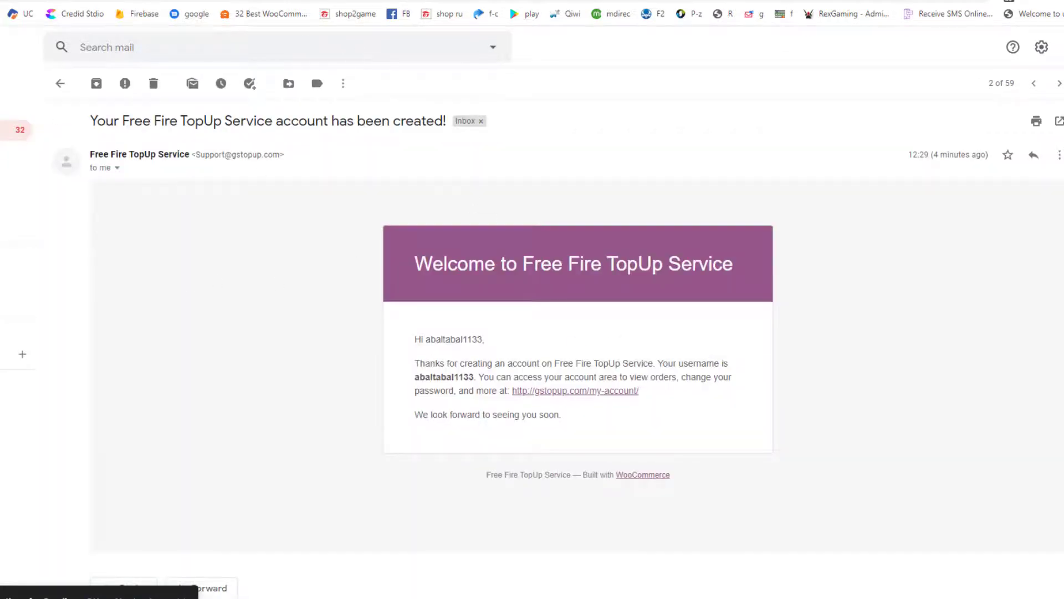
left_click(75, 5)
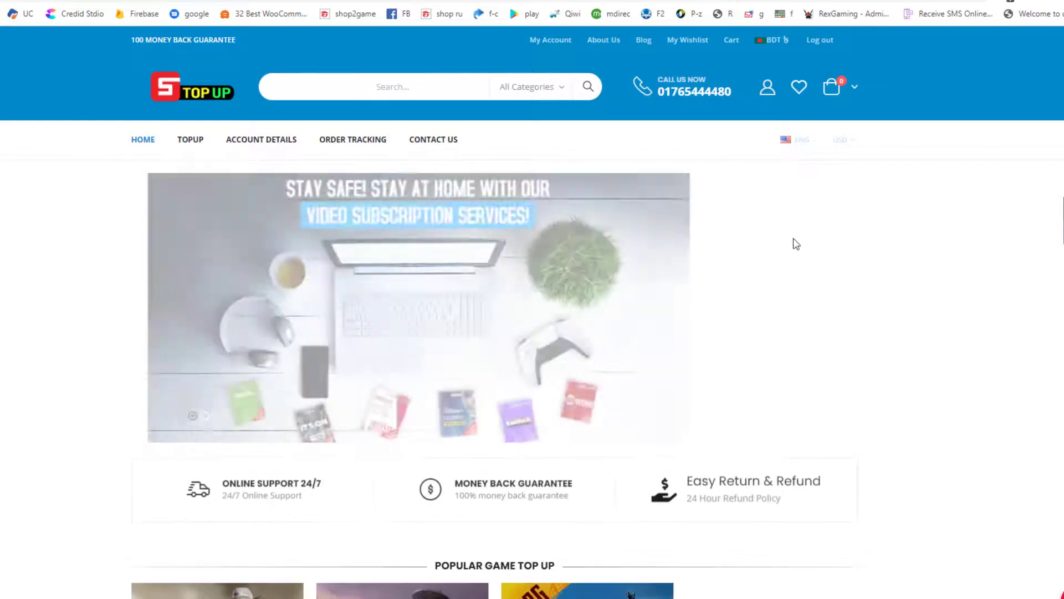
Go from the Free Fire category under Popular Game Top Up to the Free Fire Daimonds Promo Pack page
scroll(337, 492, "down", 10)
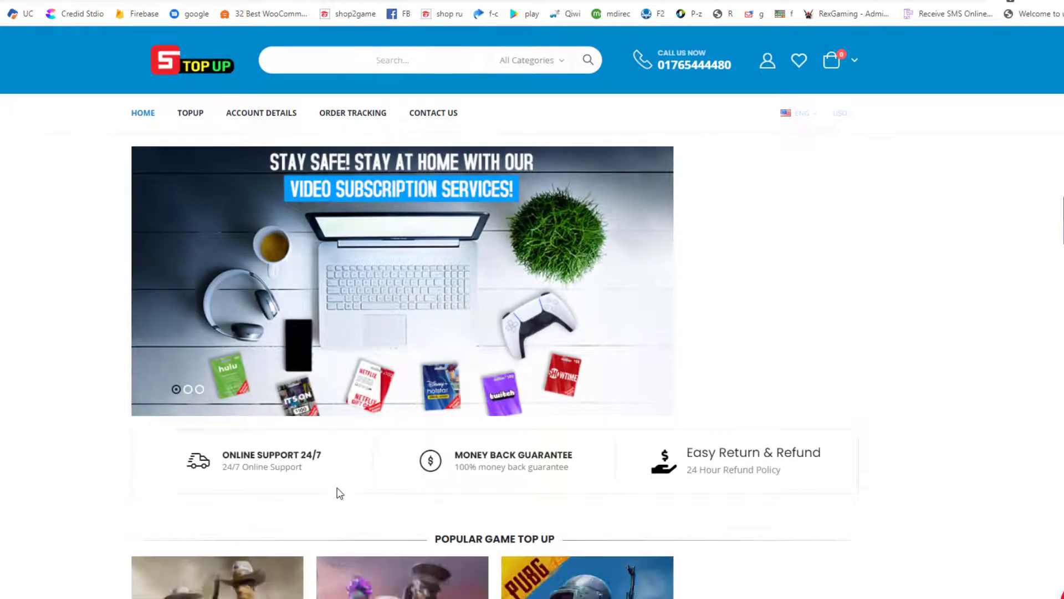
scroll(351, 506, "up", 5)
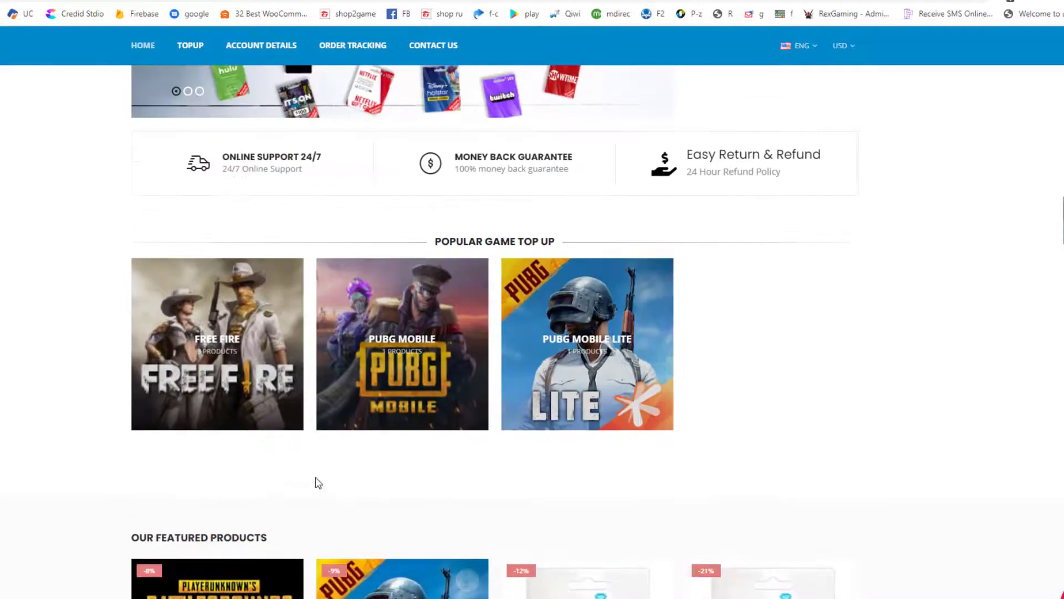
left_click(211, 363)
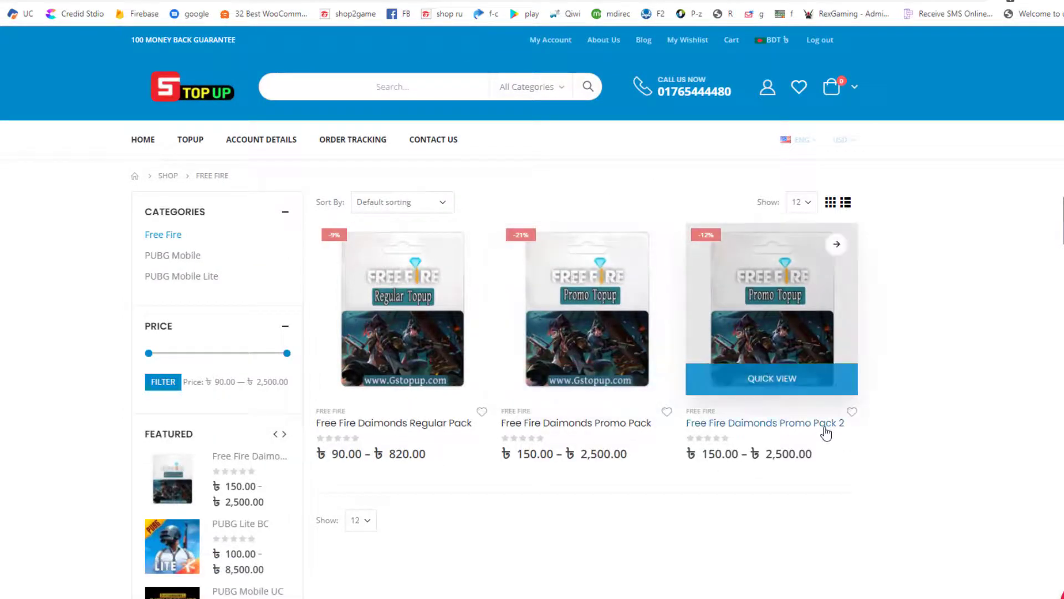
left_click(634, 457)
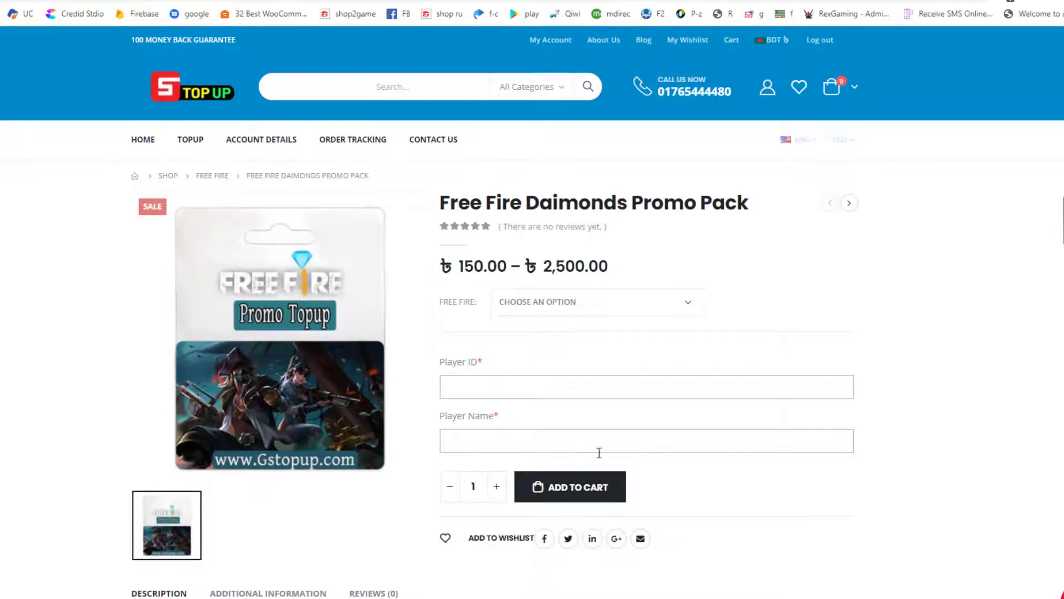
Choose the 100+ 110 bonus diamonds first-time option at ৳150.00 and begin filling the Player ID
left_click(563, 310)
left_click(565, 334)
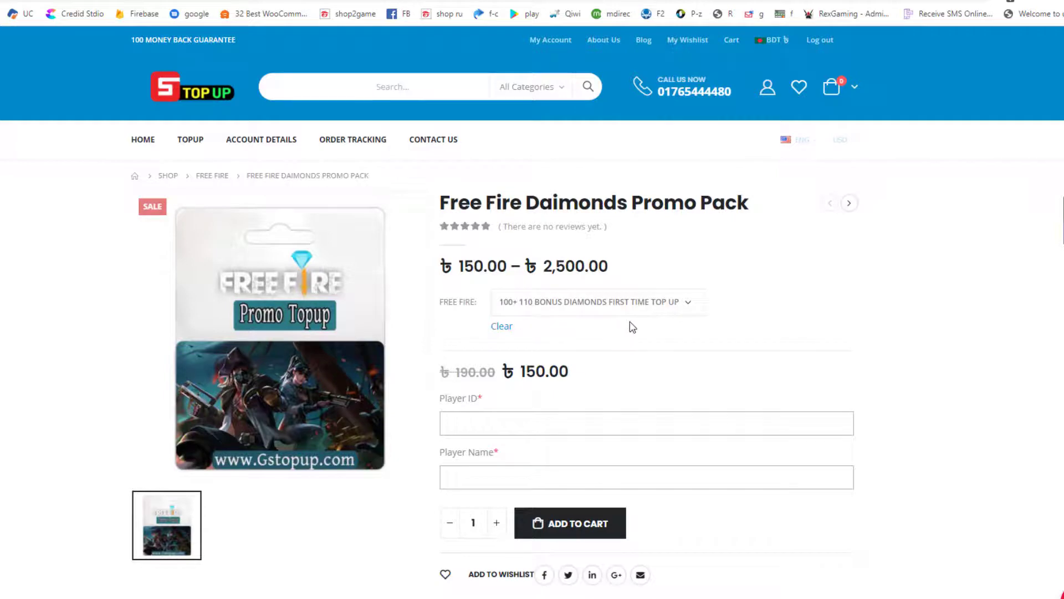
left_click_drag(503, 375, 639, 368)
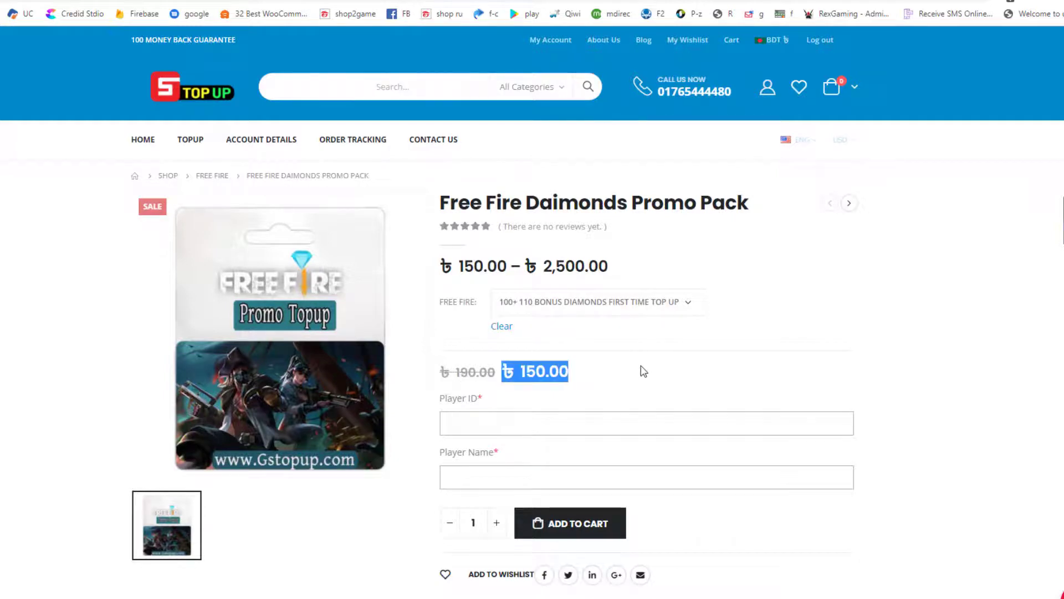
left_click(636, 364)
left_click(527, 427)
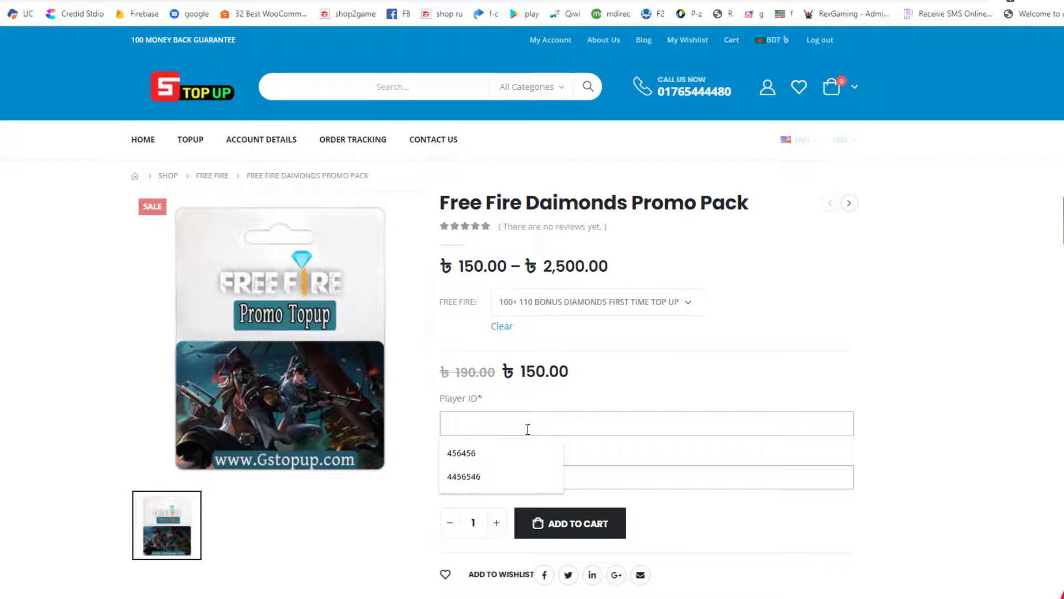
type("U")
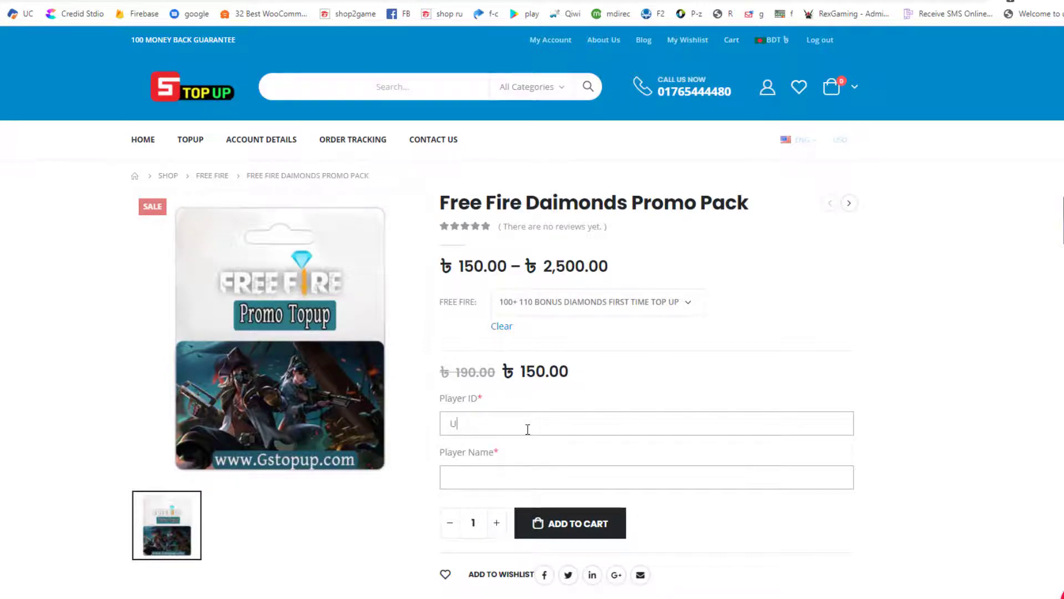
type("uyqdd")
key("alt+Tab")
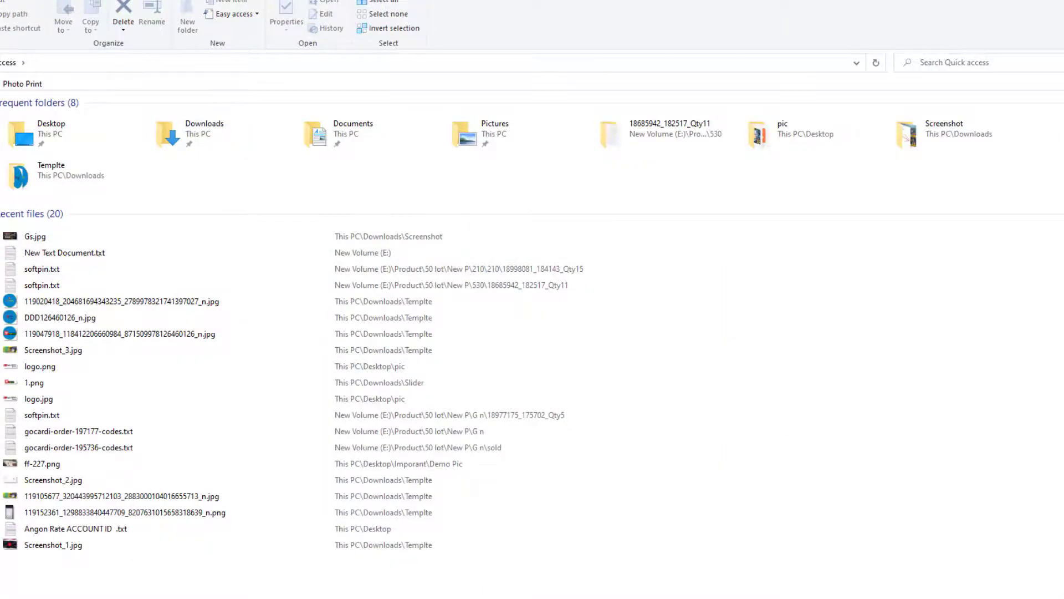
key("alt+Tab")
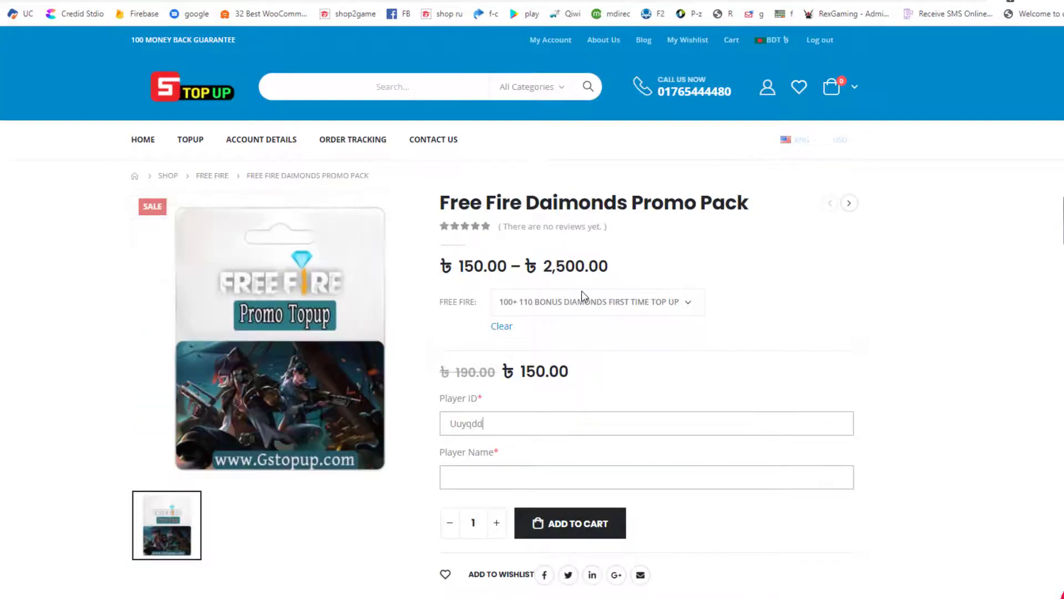
left_click(581, 292)
left_click(798, 308)
Clear the old Player ID and start typing the player's numeric game ID
left_click_drag(495, 423, 411, 430)
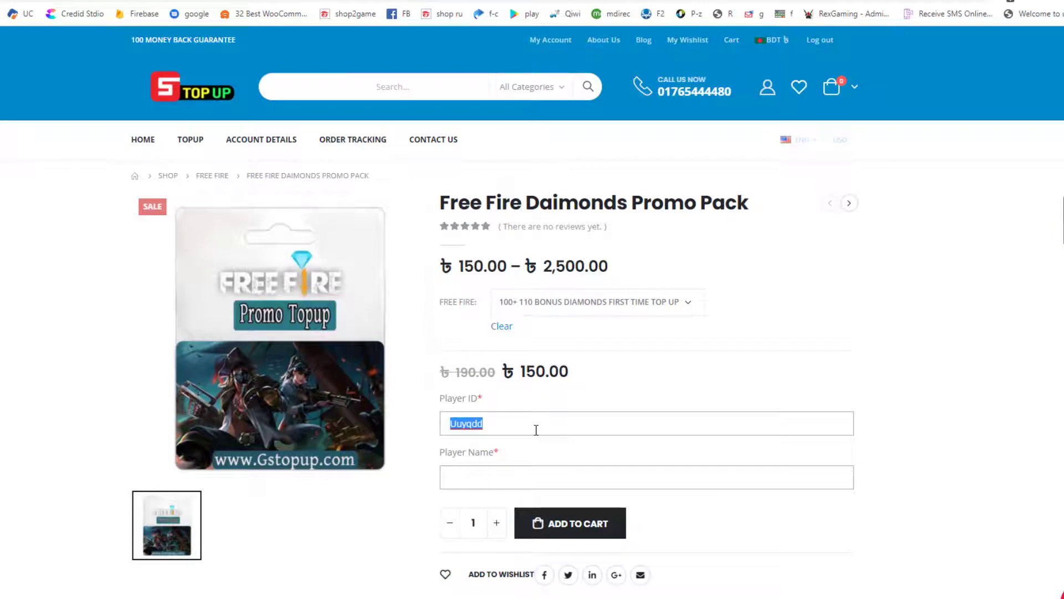
key("BackSpace")
type("gdmd")
key("BackSpace")
key("BackSpace")
key("BackSpace")
type("1621387932")
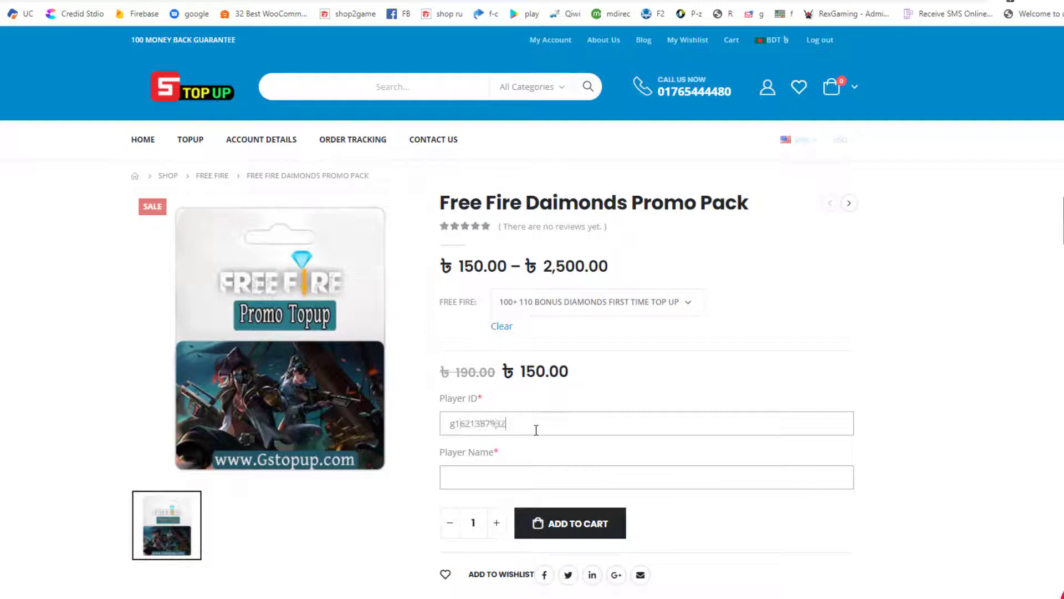
key("BackSpace")
key("BackSpace")
key("BackSpace")
key("BackSpace")
key("BackSpace")
key("BackSpace")
key("BackSpace")
key("BackSpace")
key("BackSpace")
key("BackSpace")
Finish the numeric player ID and replace the placeholder with the player's in-game name
type("123988312")
left_click(514, 468)
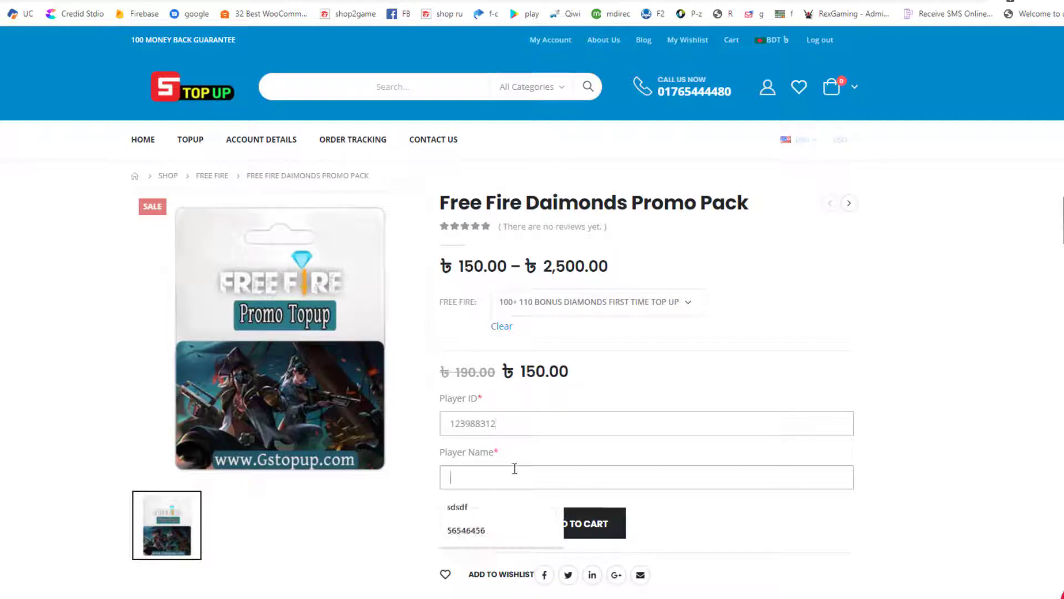
type("Player")
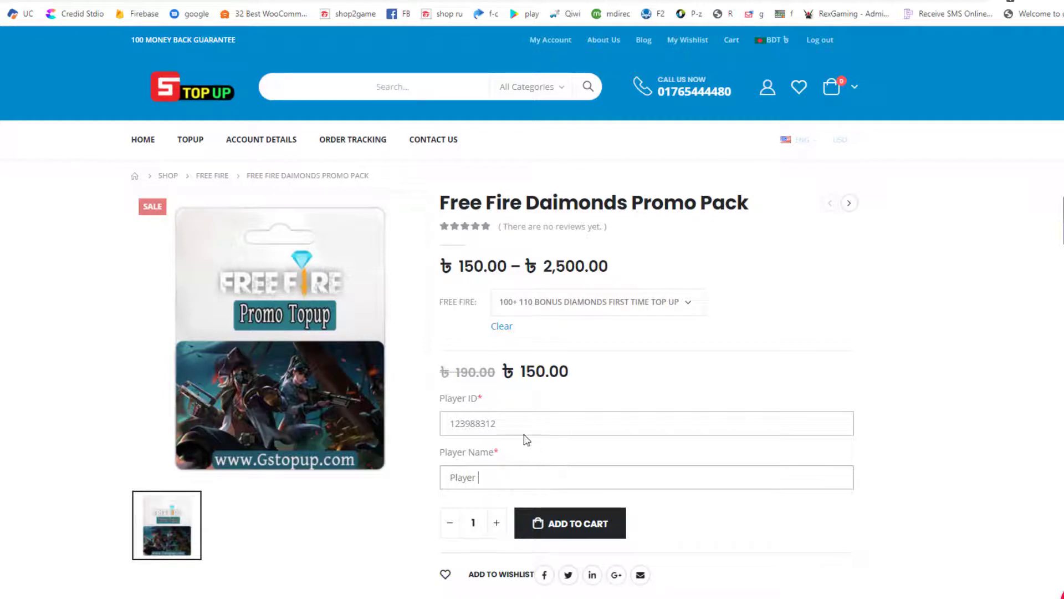
key("ctrl+a")
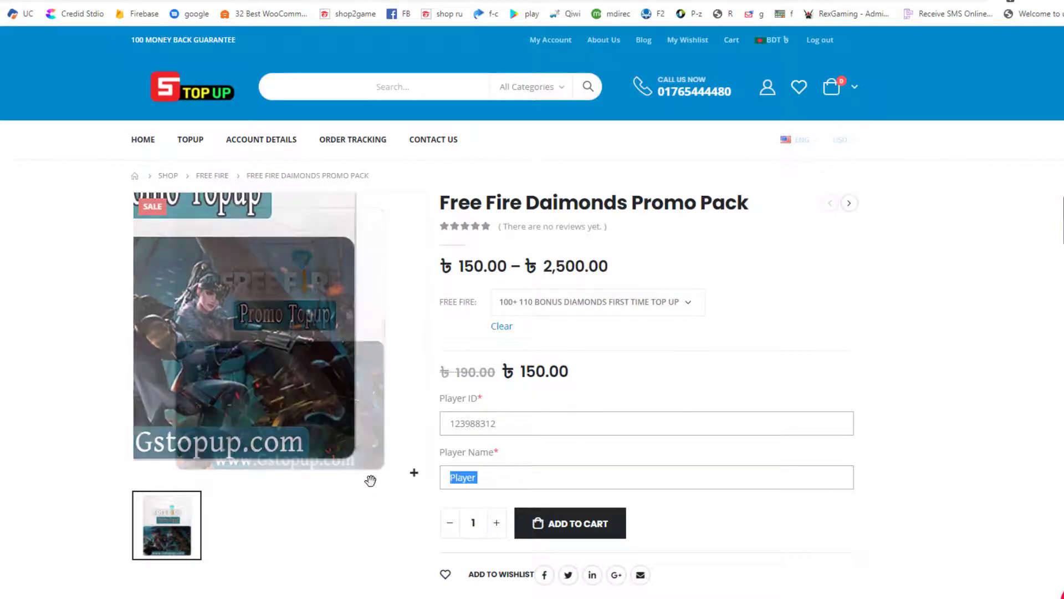
type("Rex")
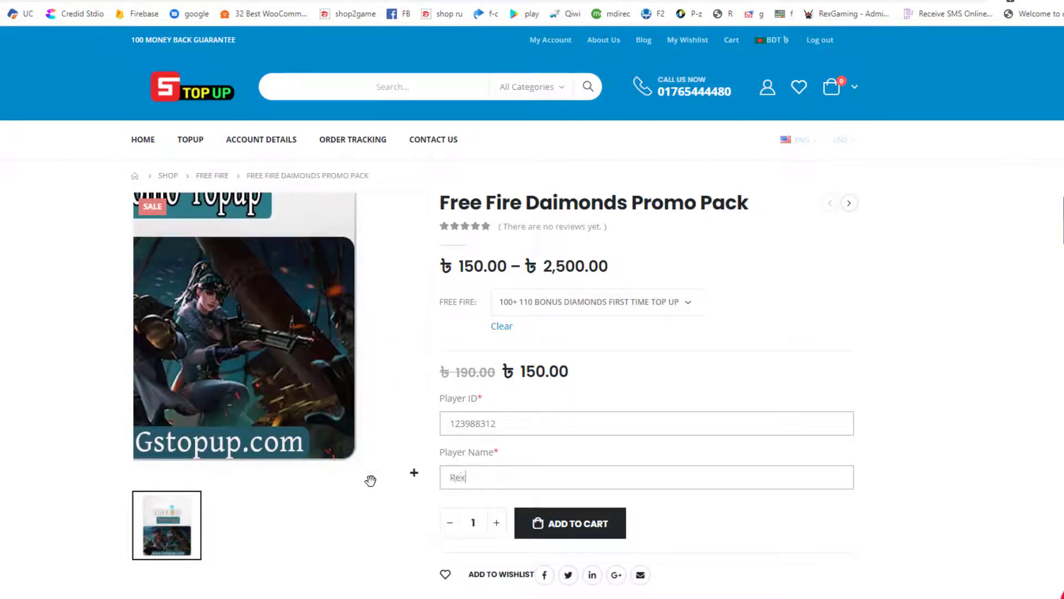
type("gaming")
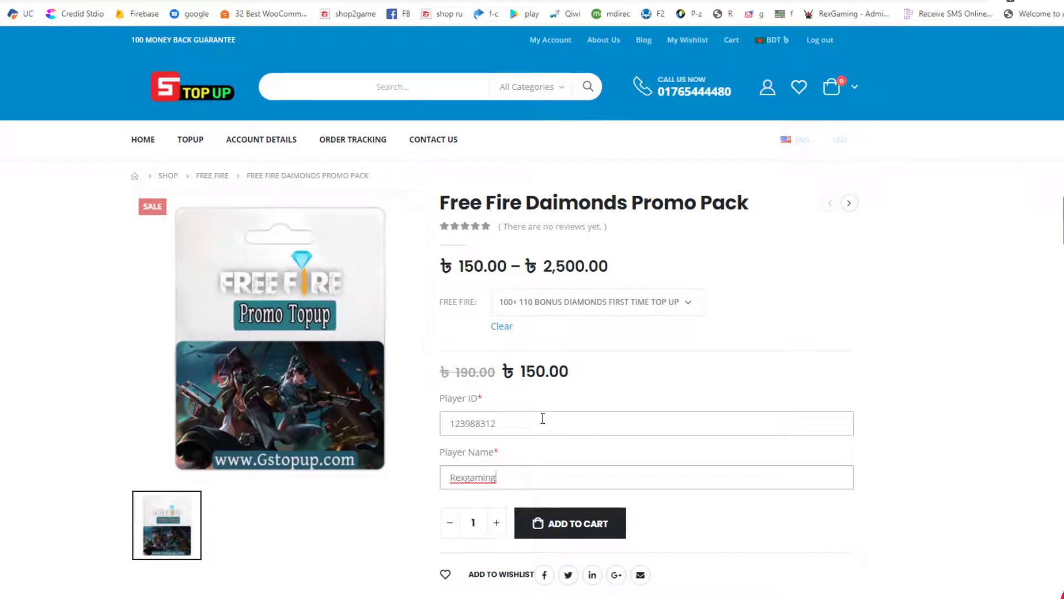
Add the Promo Pack to the cart and proceed to checkout from the mini-cart
left_click(577, 537)
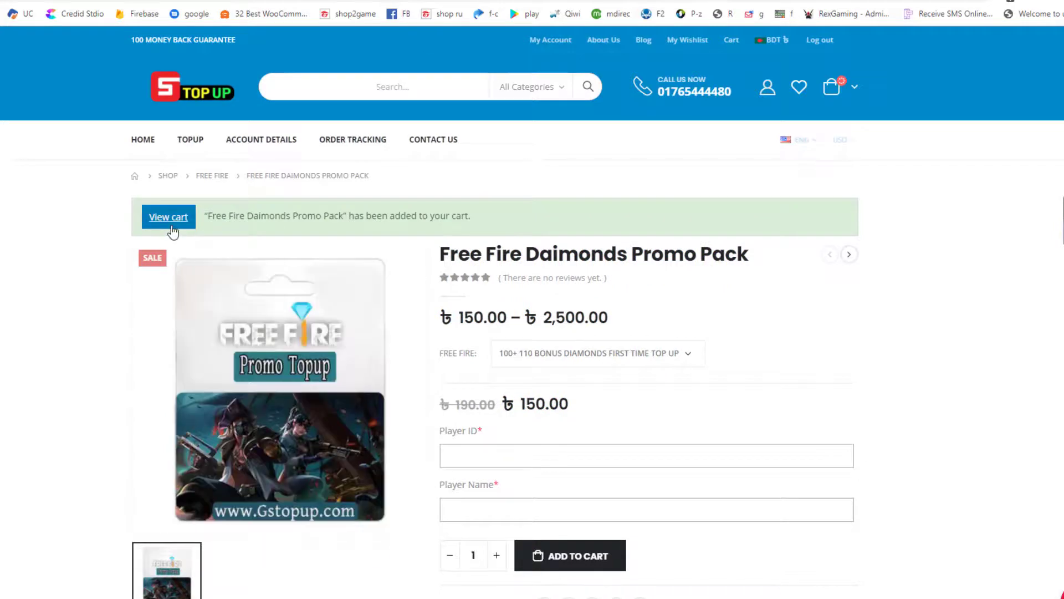
mouse_move(857, 88)
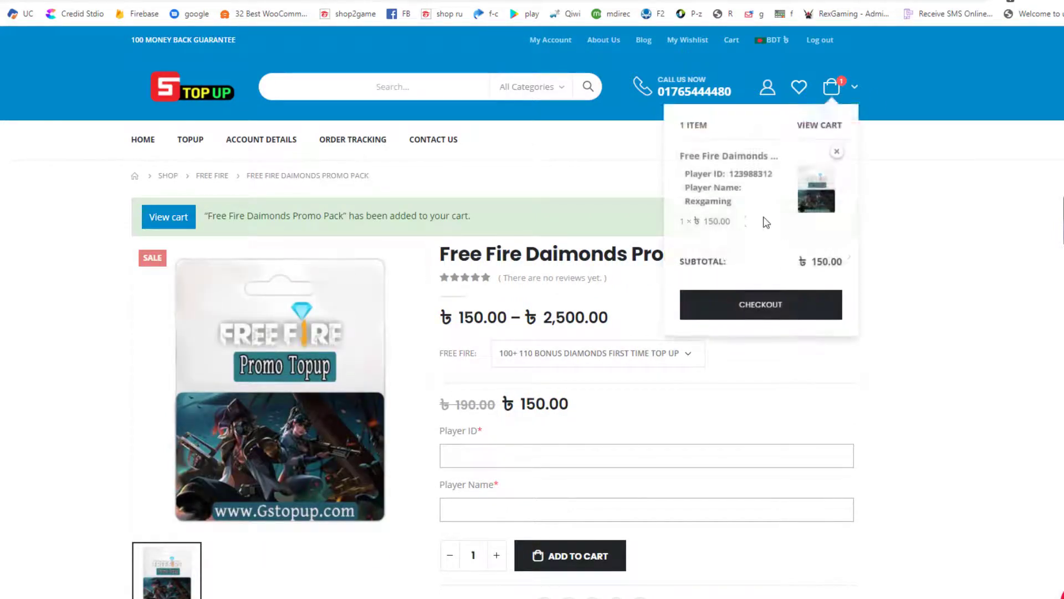
left_click(754, 302)
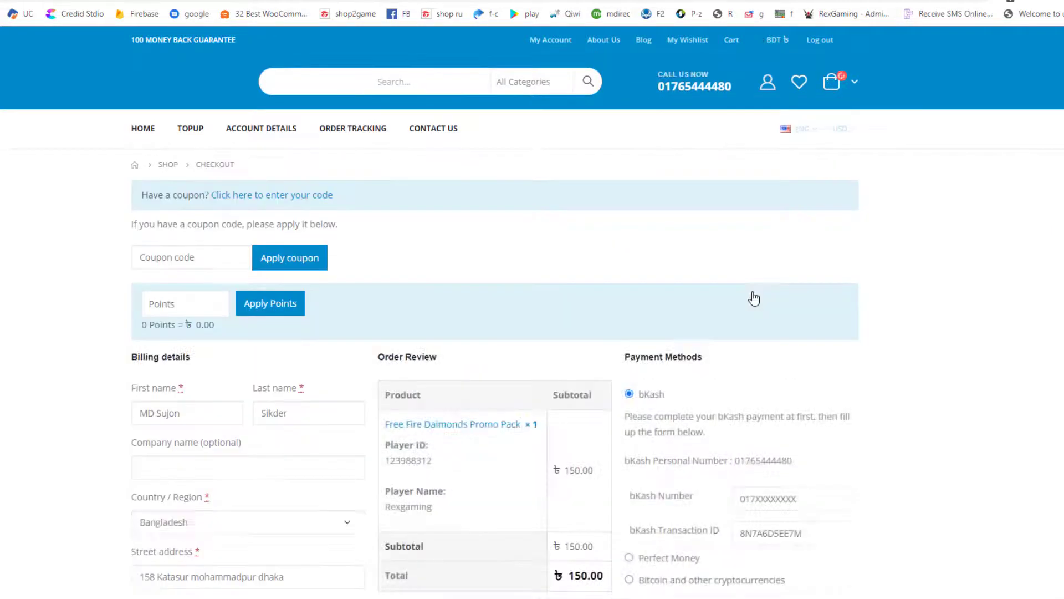
Fill in the saved bKash number and enter the bKash transaction ID
scroll(441, 363, "down", 1)
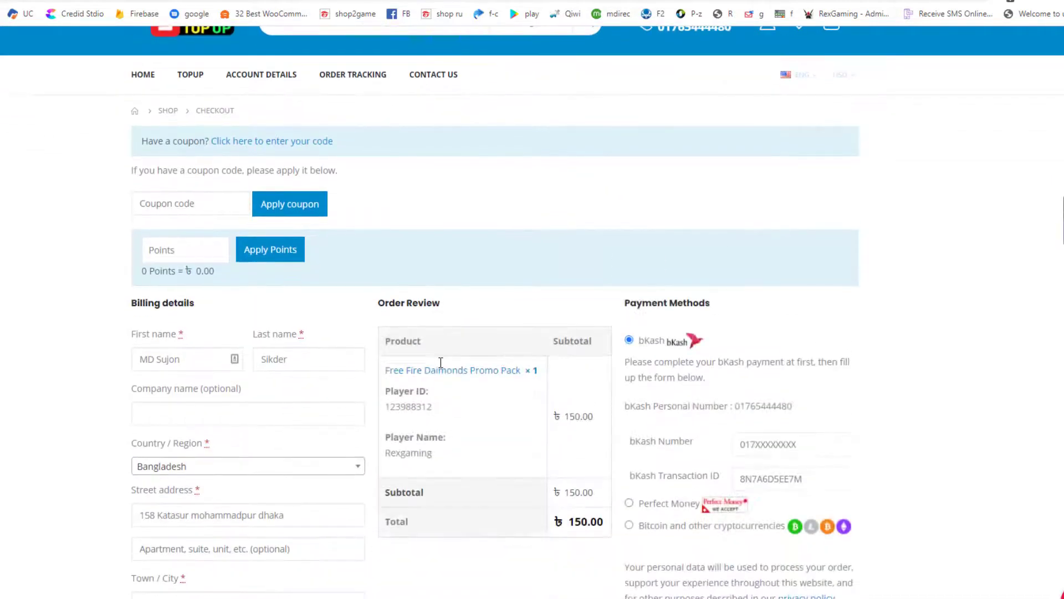
scroll(441, 362, "down", 2)
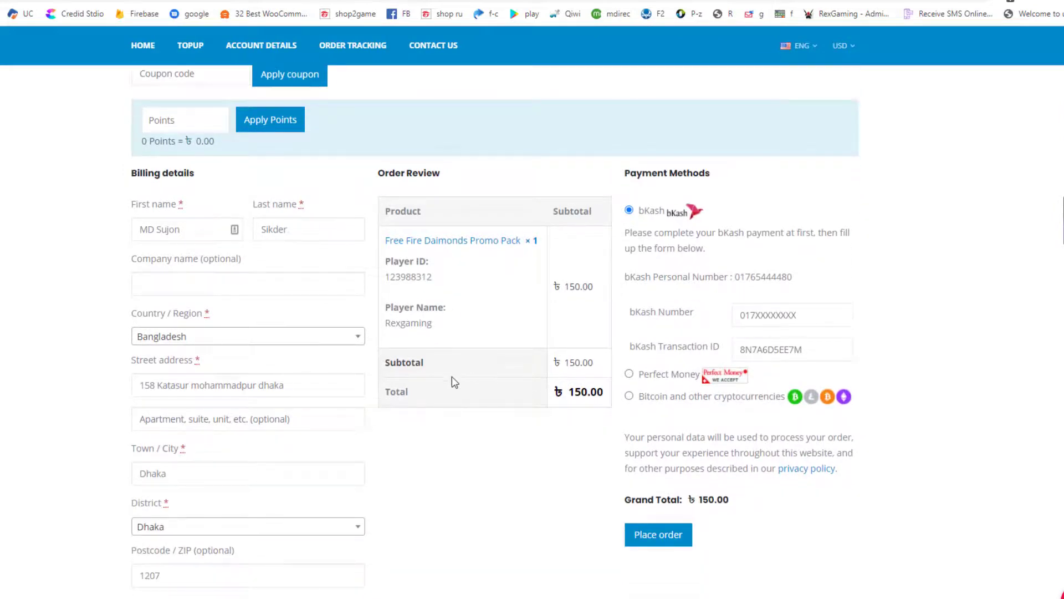
scroll(452, 381, "down", 2)
scroll(537, 319, "down", 2)
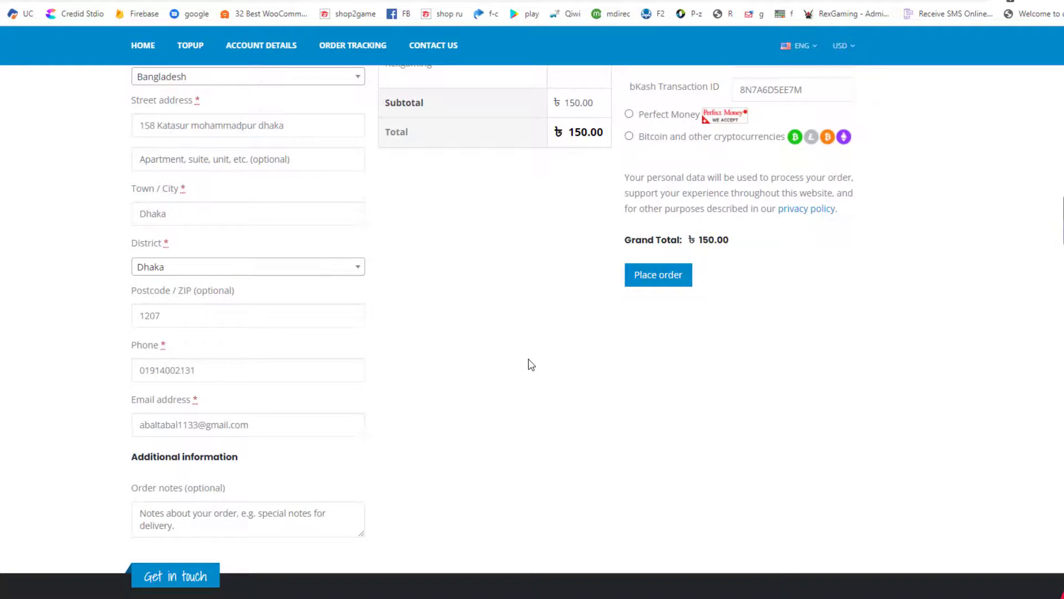
scroll(531, 364, "up", 4)
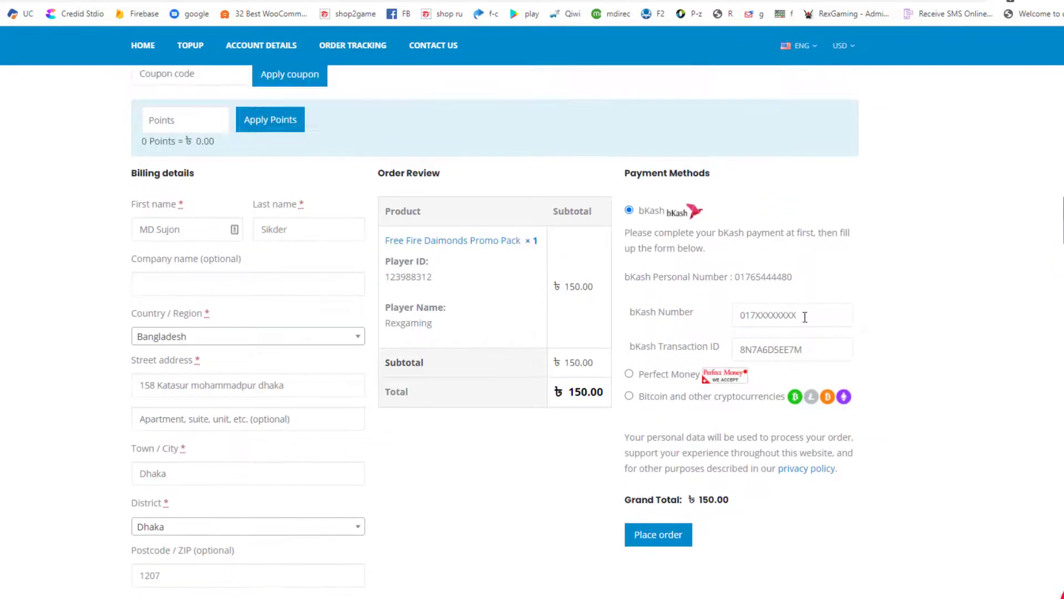
double_click(774, 272)
left_click(794, 314)
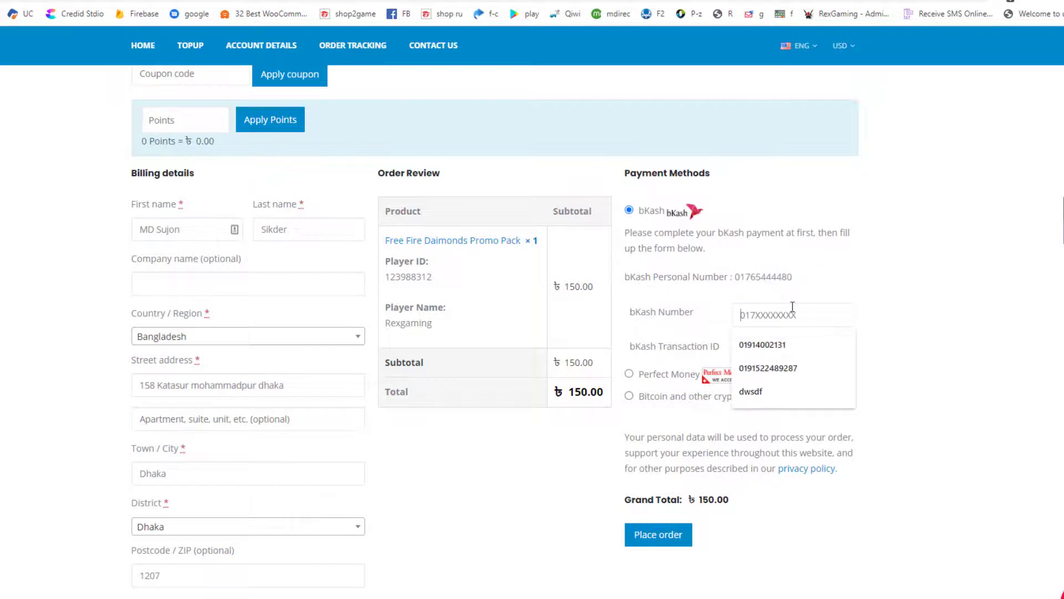
left_click(776, 348)
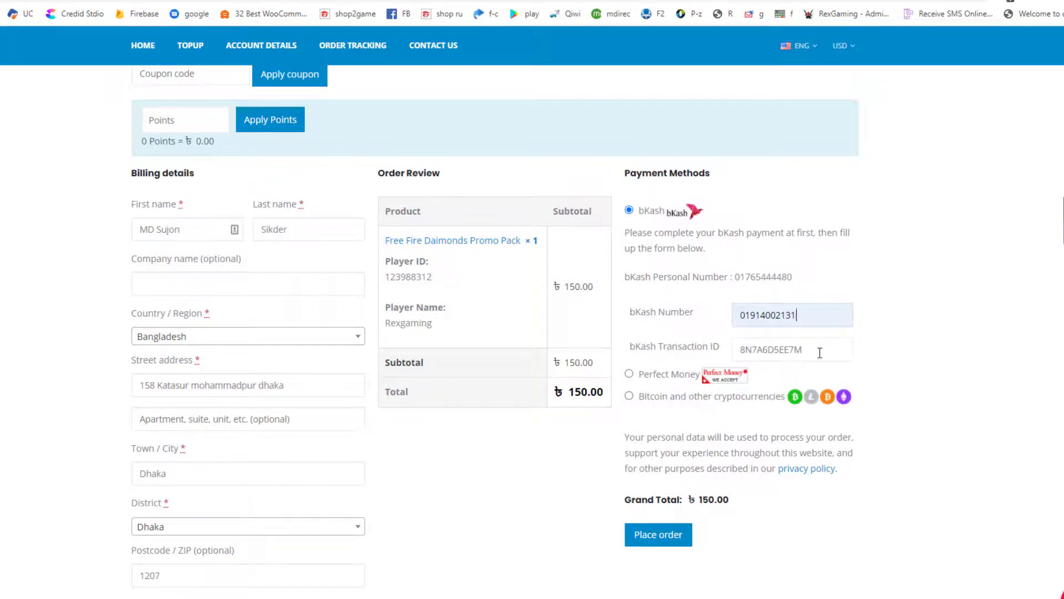
left_click(750, 359)
type("345353fdg")
Place the order and review the ৳150.00 bKash order-received confirmation
left_click(650, 549)
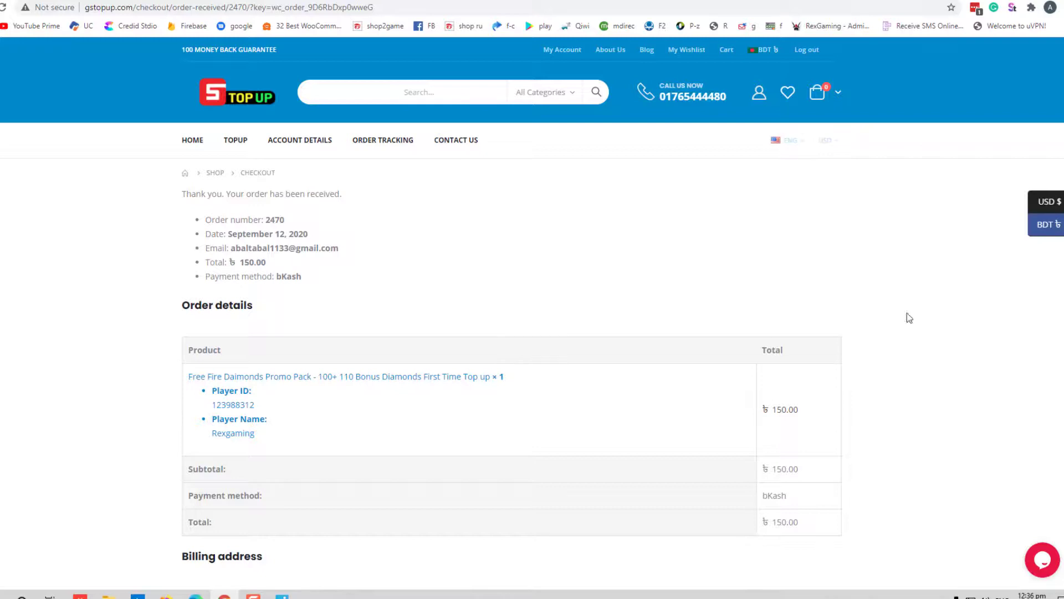
scroll(533, 332, "down", 2)
left_click(1041, 557)
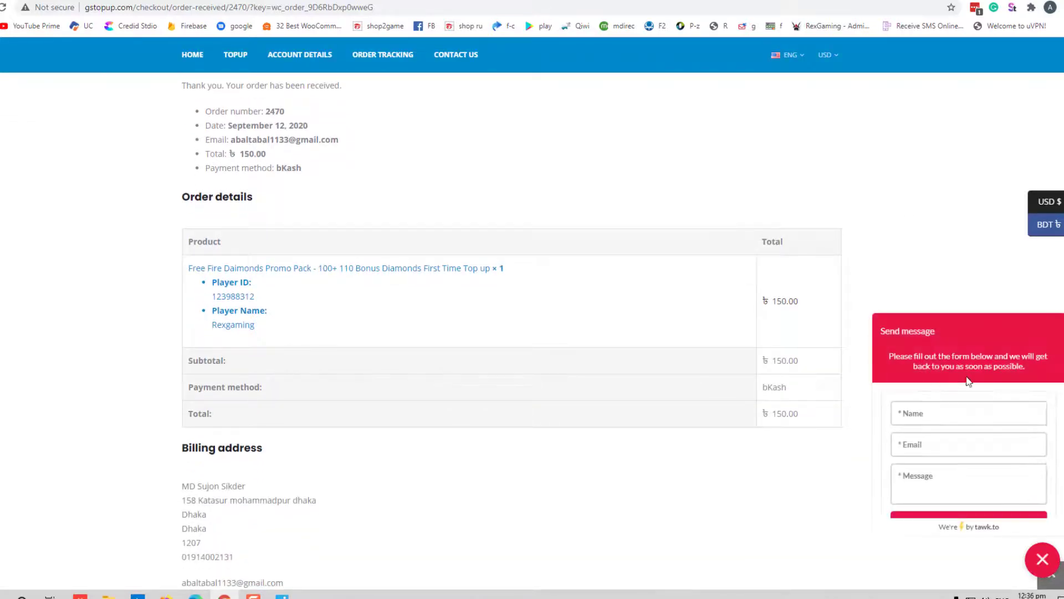
left_click(1039, 554)
scroll(772, 237, "down", 5)
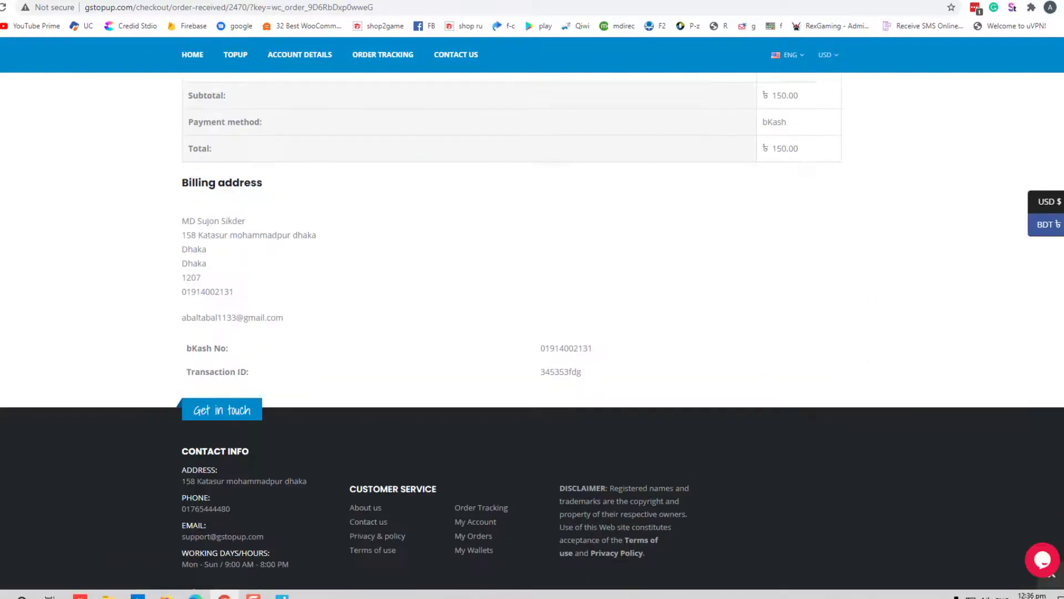
scroll(441, 437, "down", 2)
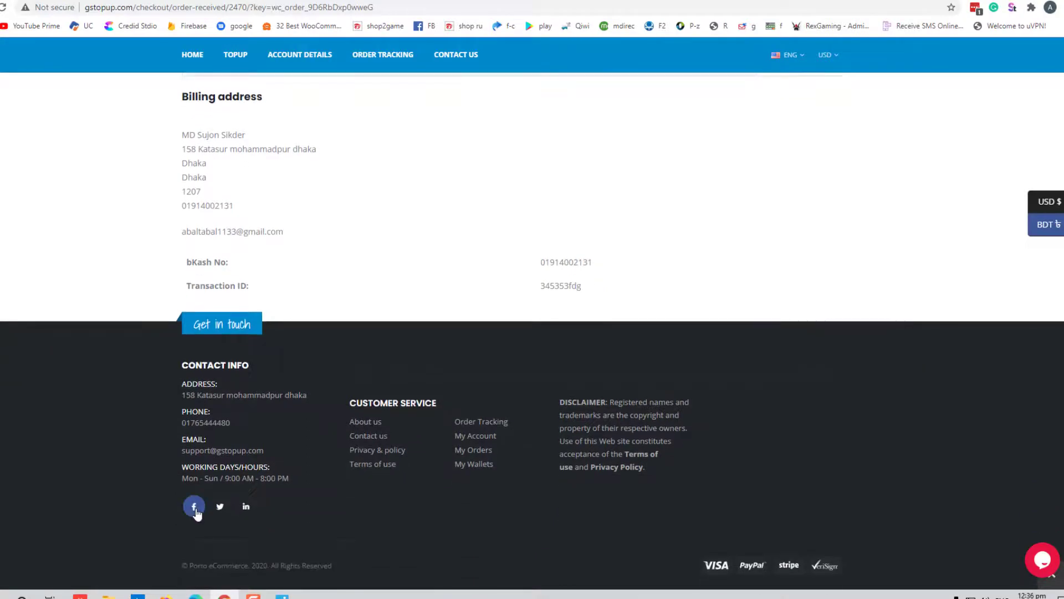
left_click(196, 507)
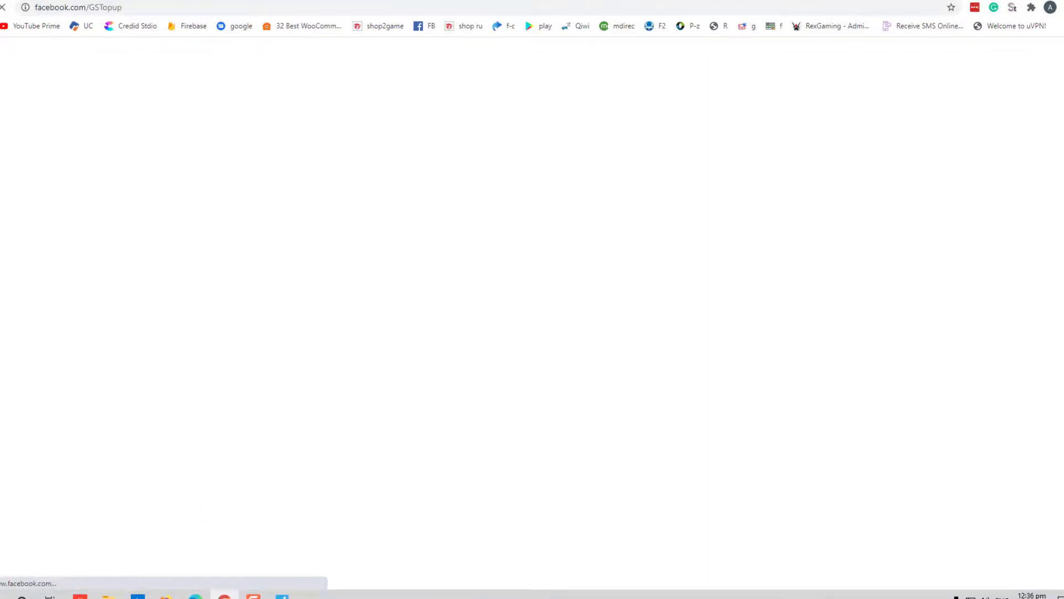
key("alt+Left")
left_click_drag(173, 445, 265, 452)
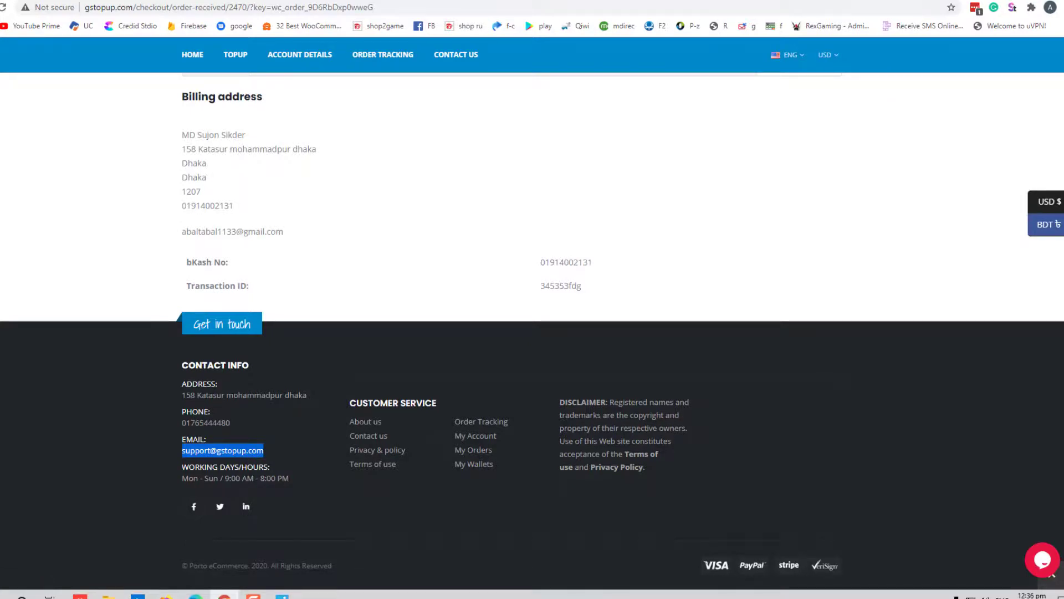
key("alt+Right")
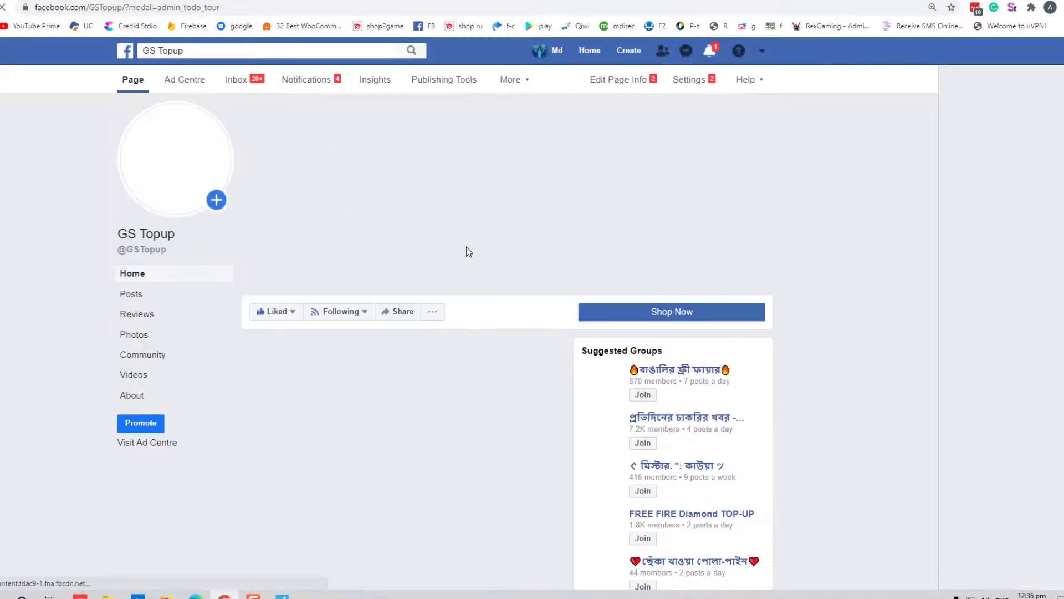
scroll(466, 248, "down", 3)
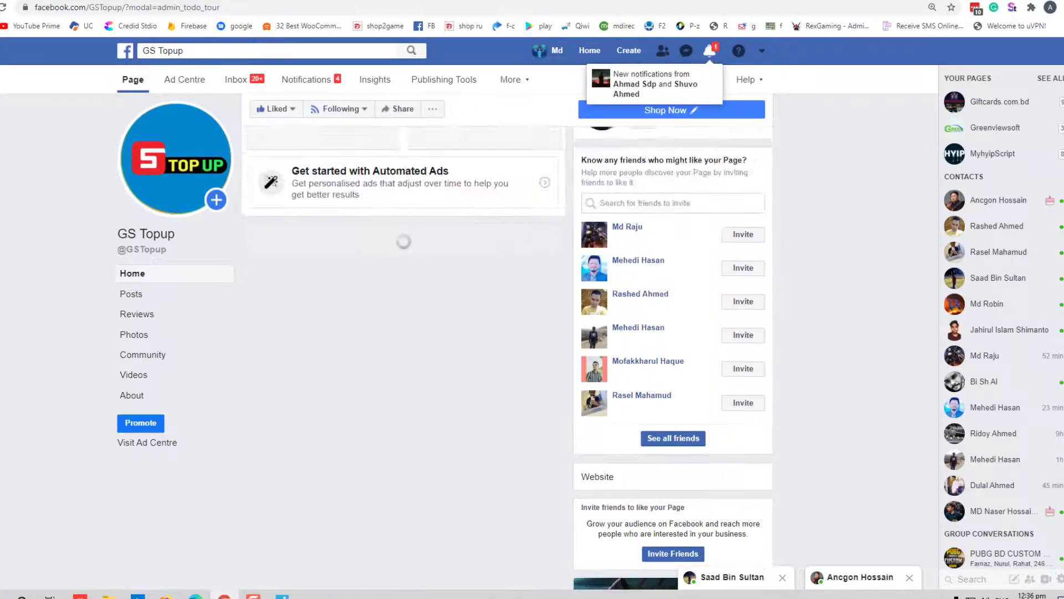
scroll(484, 522, "up", 3)
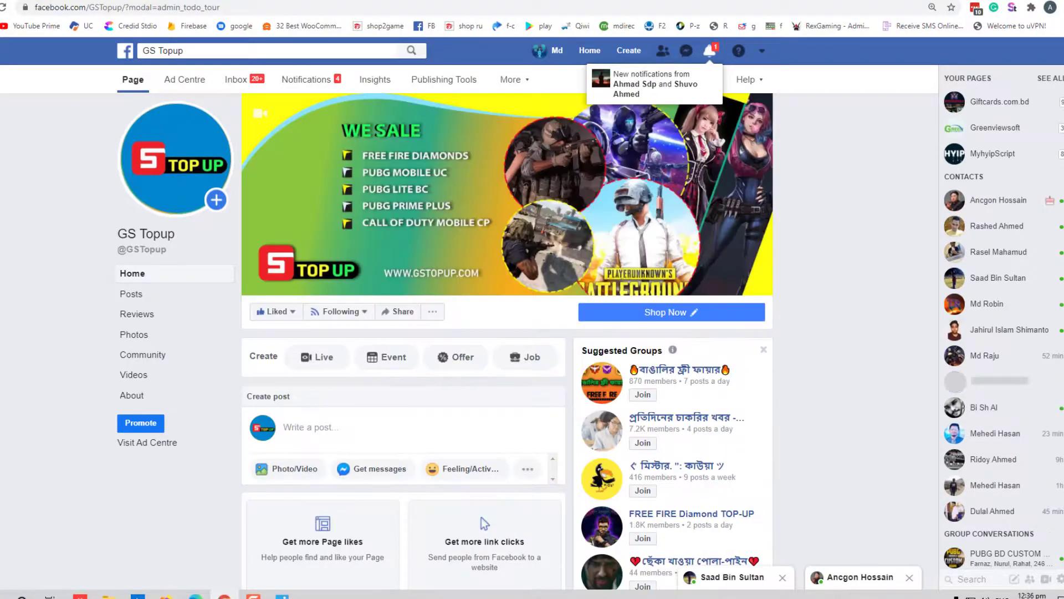
key("ctrl+Tab")
key("ctrl+shift+Tab")
key("ctrl+shift+Tab")
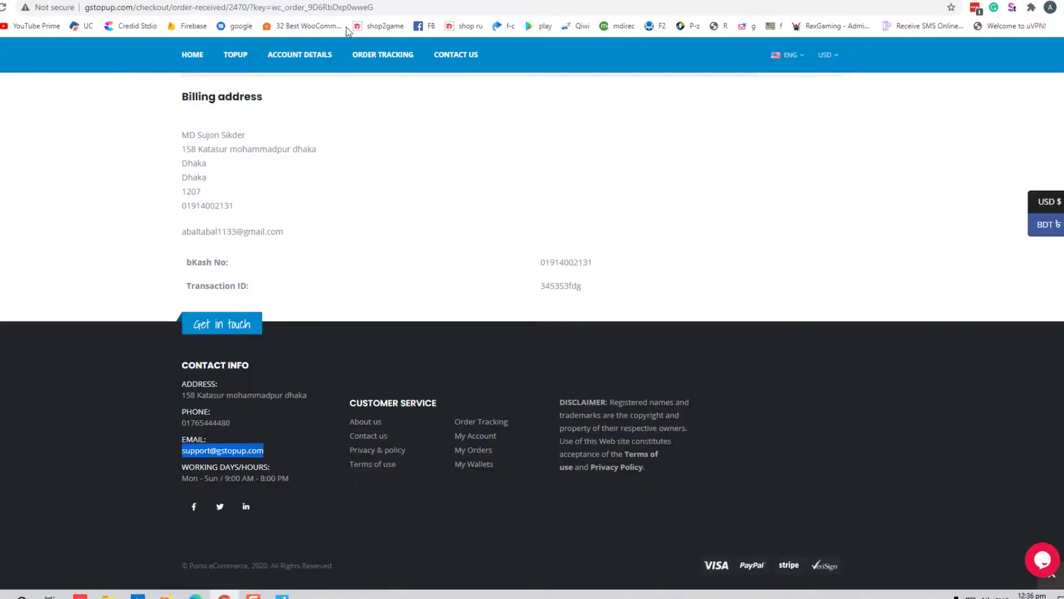
Return from the Promo Pack order-received page to the GS TopUp home page via the logo
scroll(582, 381, "up", 8)
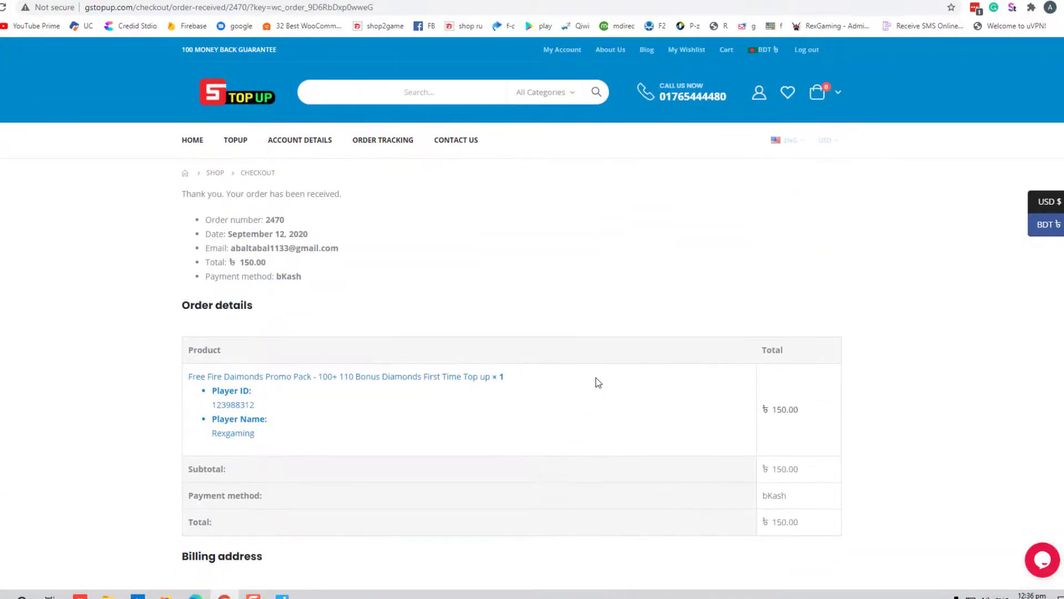
scroll(325, 397, "down", 5)
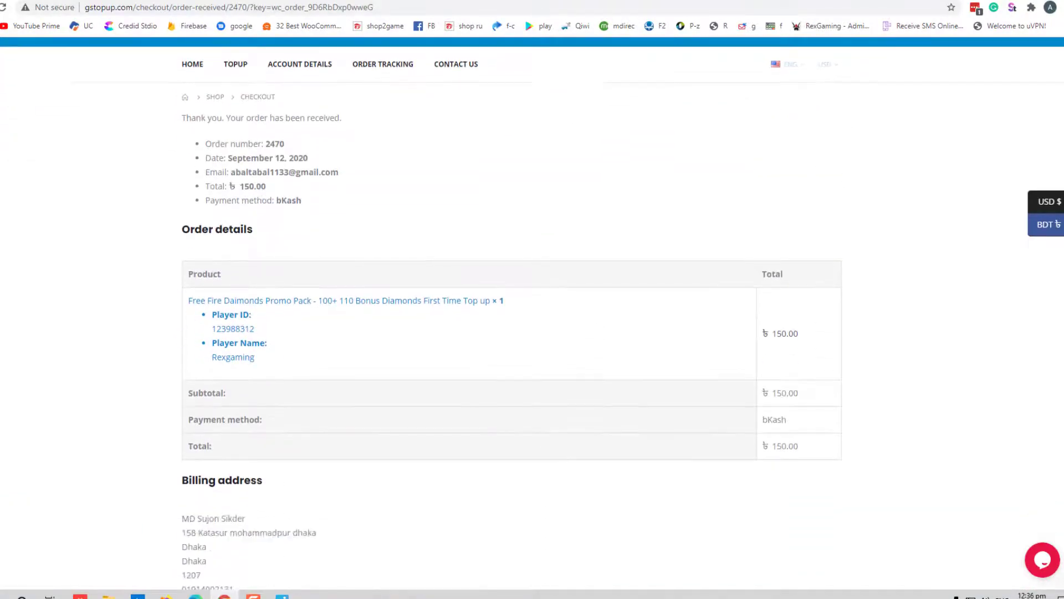
scroll(325, 397, "up", 4)
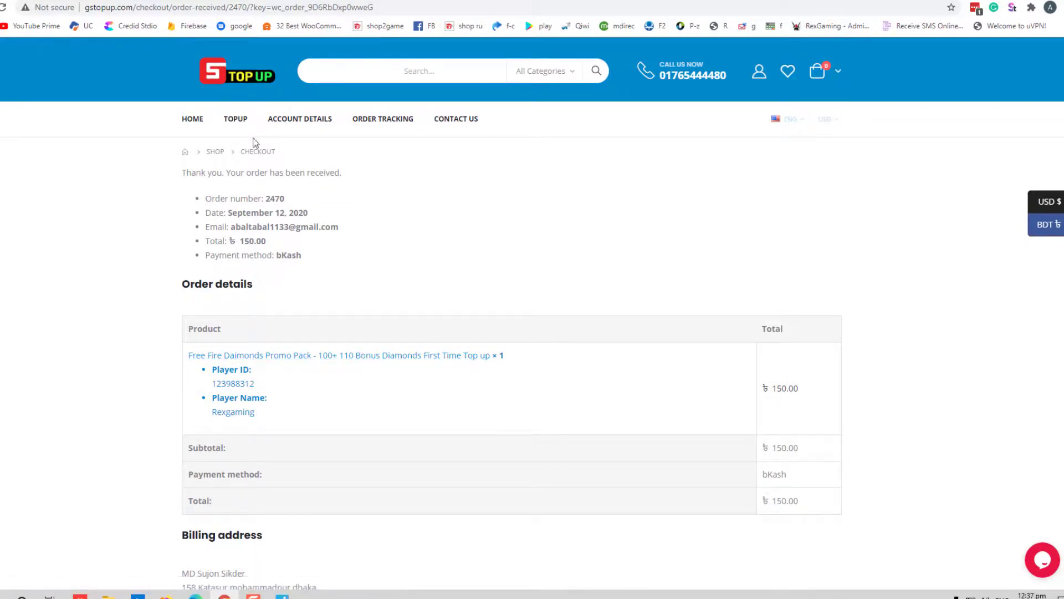
left_click(219, 81)
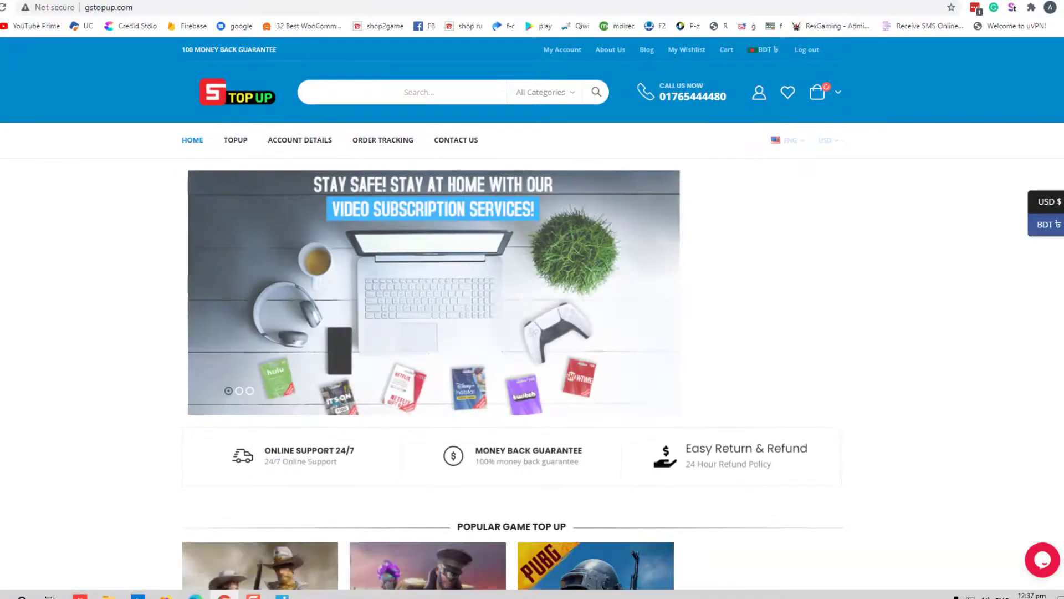
Check PUBG Mobile UC's 32 UC option at ৳55.00, then go back to the home page
scroll(1062, 335, "down", 5)
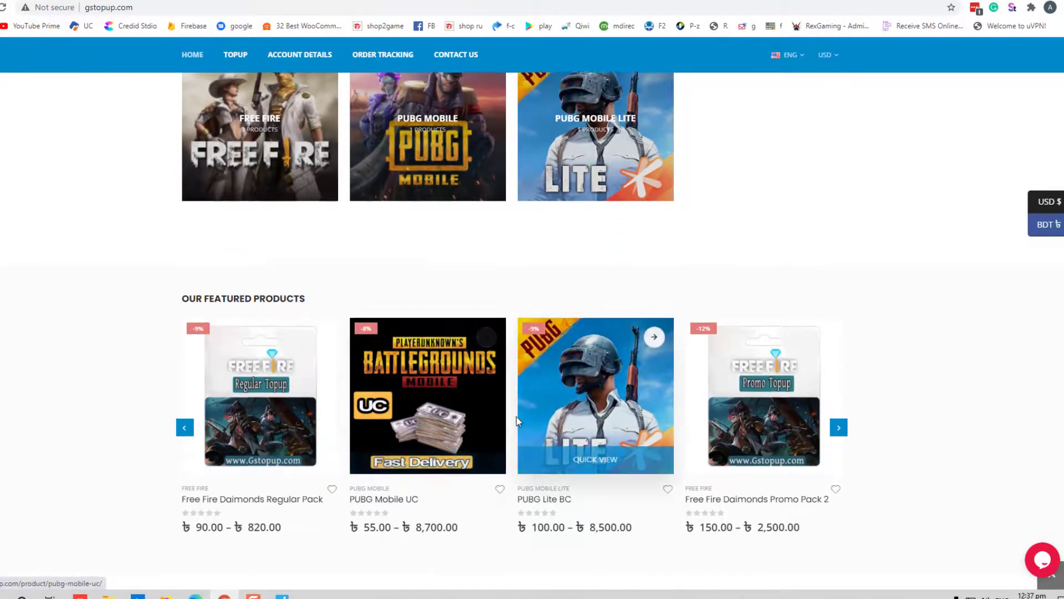
scroll(430, 339, "down", 3)
left_click(393, 387)
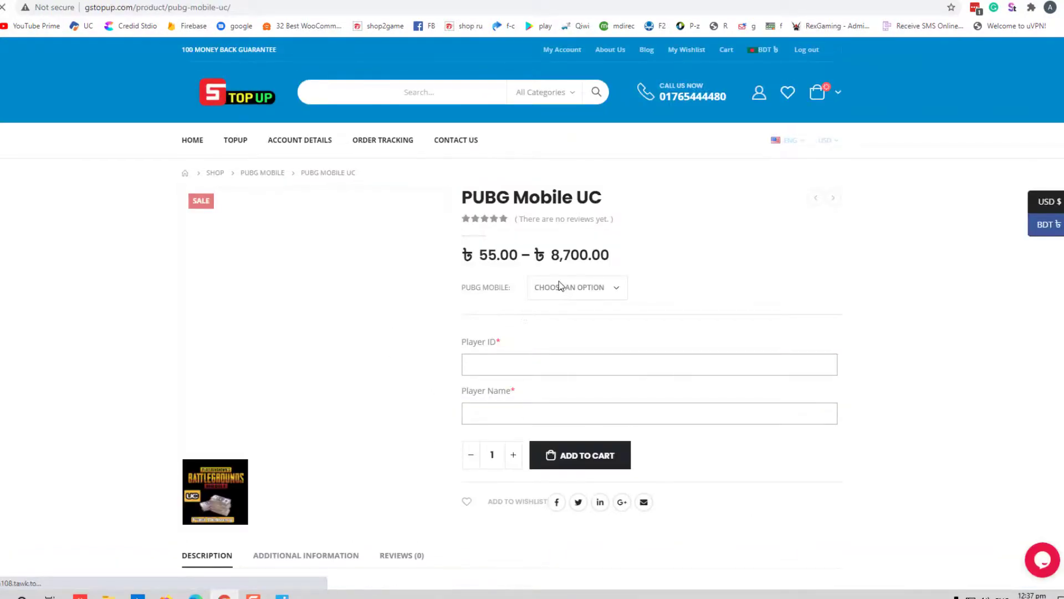
left_click(560, 286)
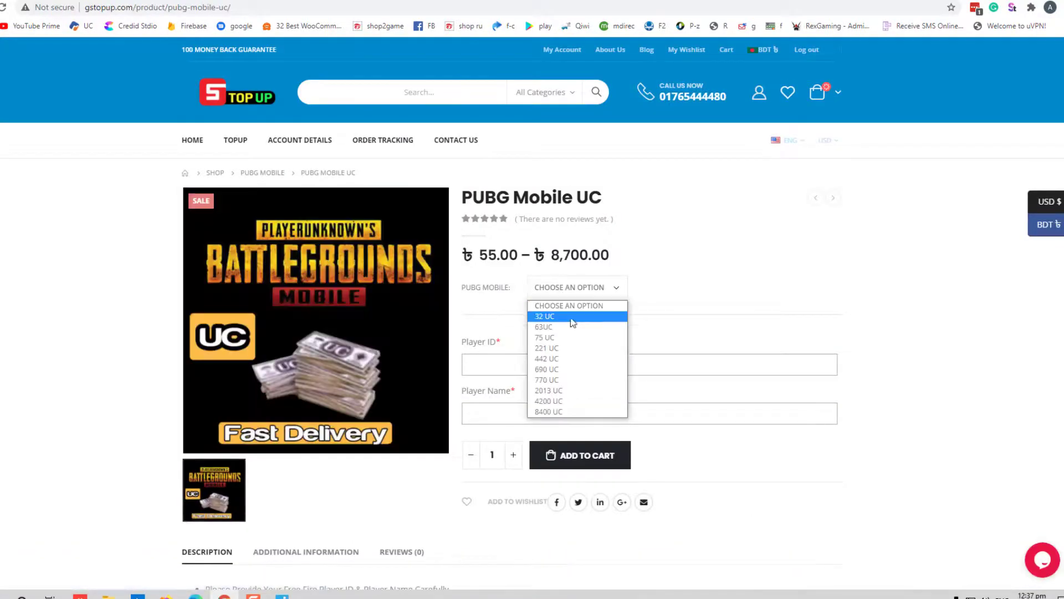
left_click(573, 317)
scroll(522, 344, "down", 2)
left_click(537, 282)
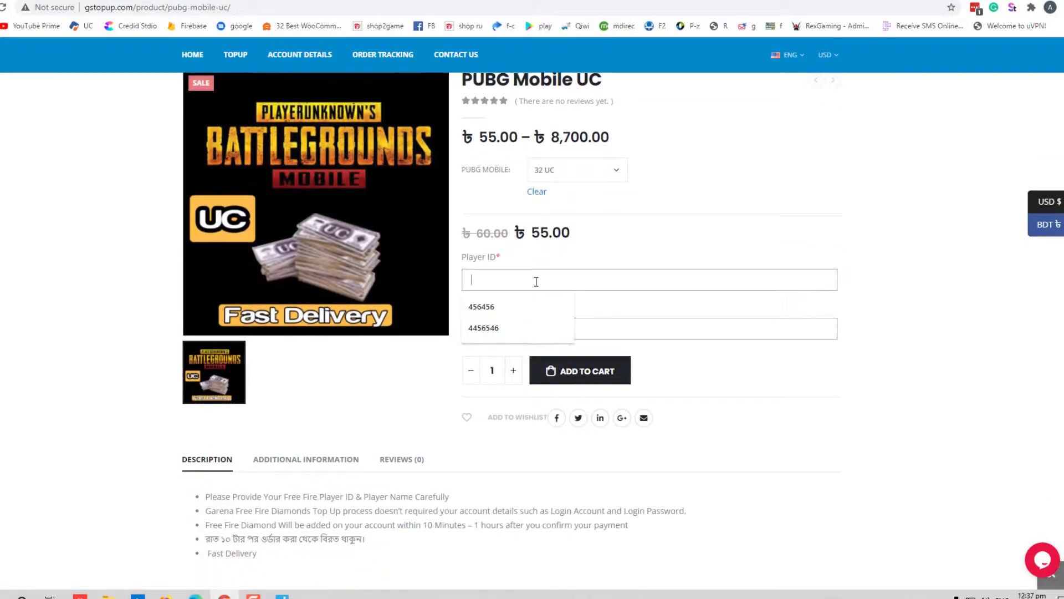
left_click(657, 328)
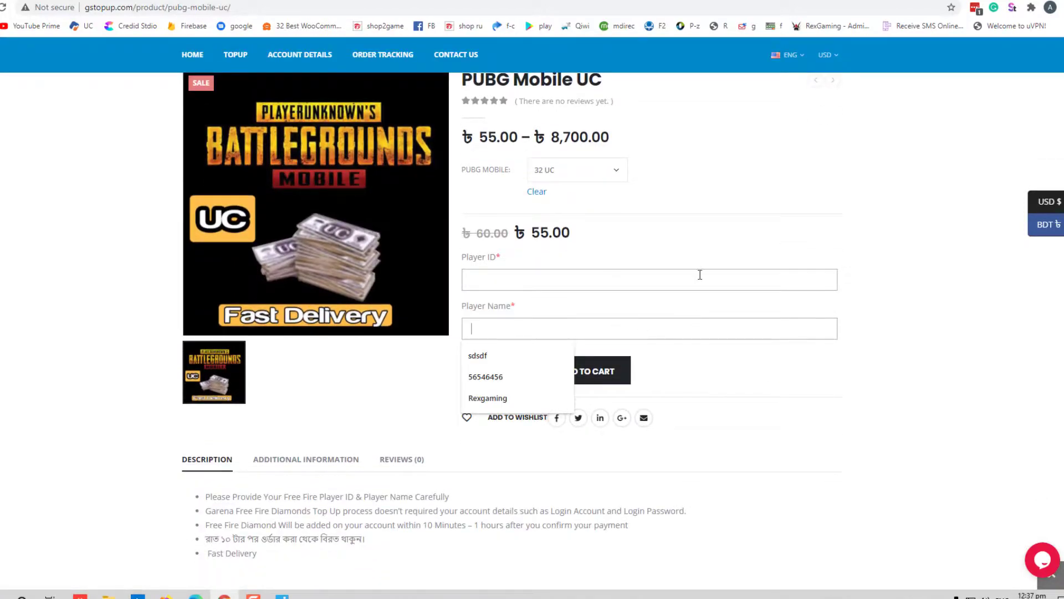
scroll(700, 275, "up", 2)
key("alt+Left")
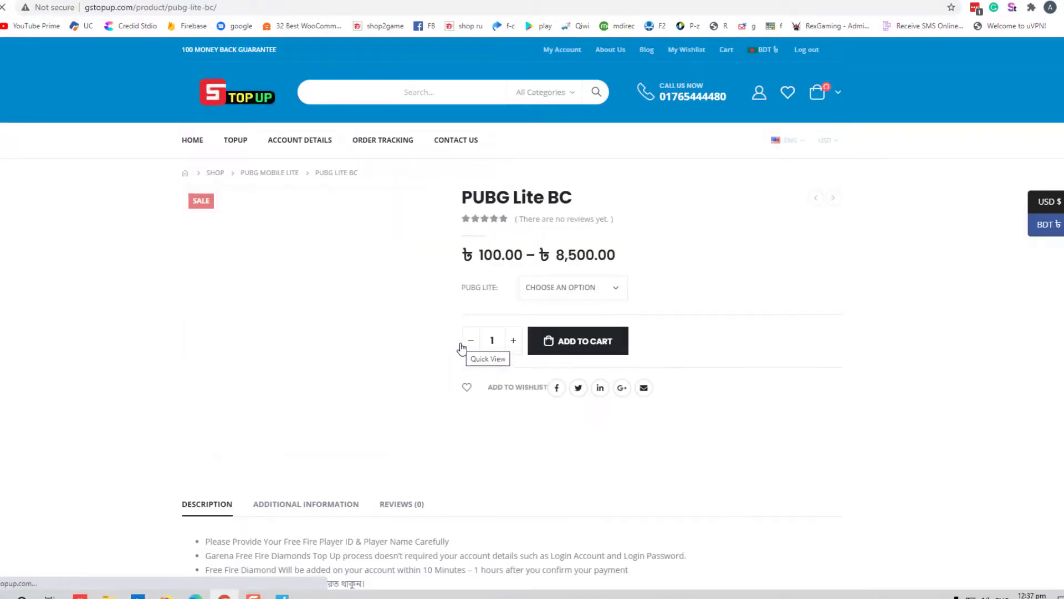
Compare PUBG Lite BC's 196 BC and 320 BC (৳320.00) prices, then go back home
left_click(596, 293)
left_click(538, 326)
scroll(675, 373, "down", 4)
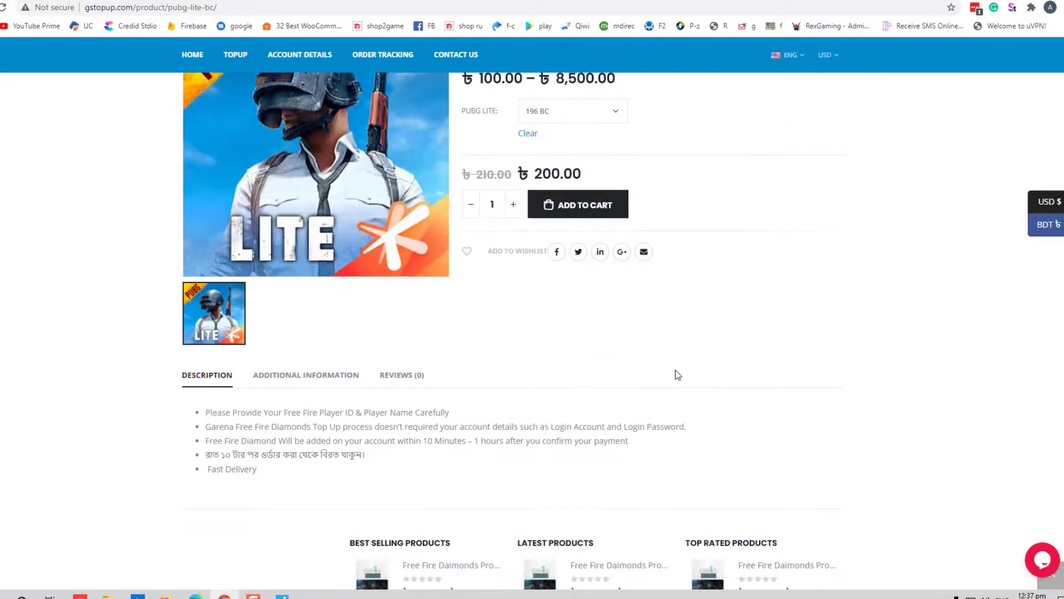
scroll(679, 376, "up", 4)
left_click(568, 294)
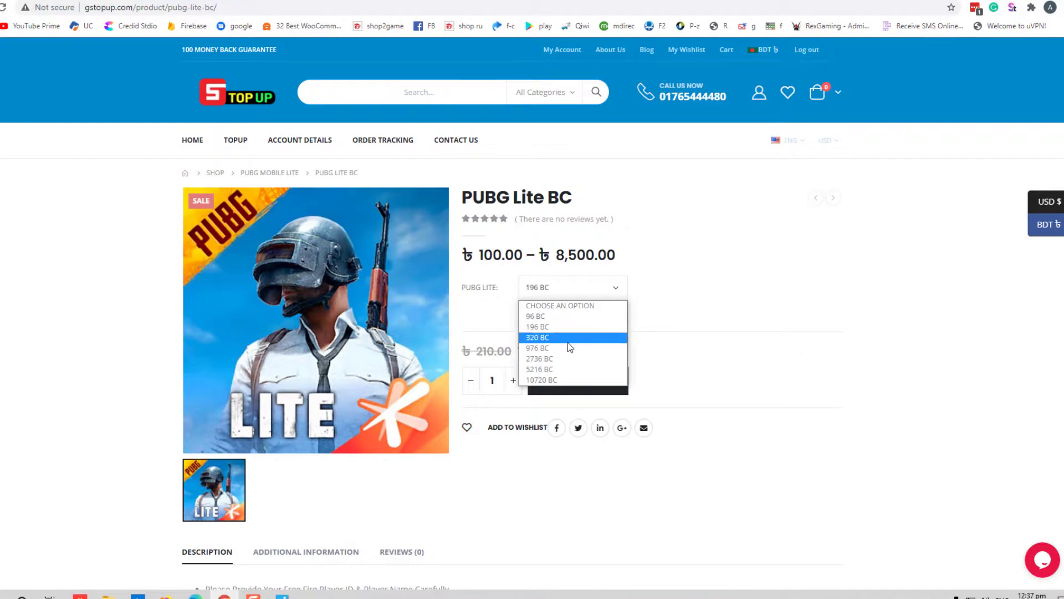
left_click(568, 342)
scroll(560, 310, "down", 4)
scroll(549, 263, "up", 4)
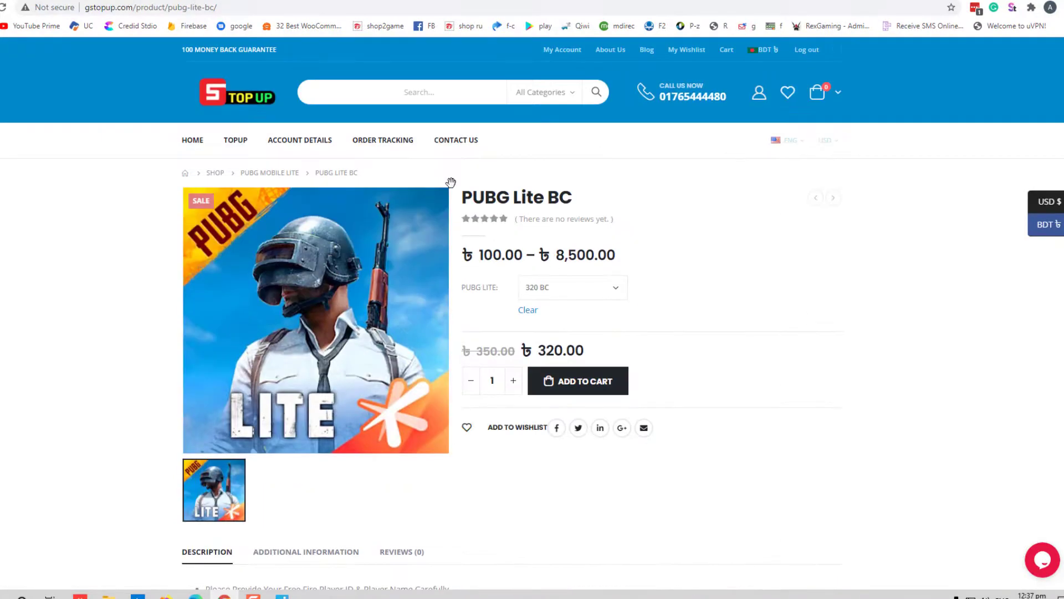
key("alt+Left")
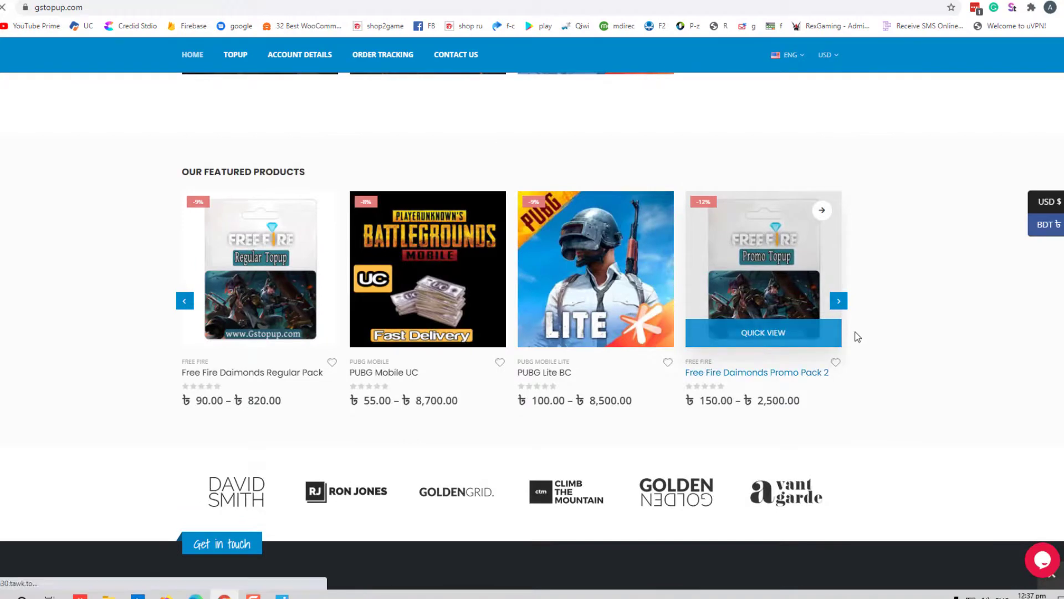
Open Free Fire Daimonds Promo Pack 2 and try the 310+, 520+, 1060+ and 100+ packs
left_click(506, 317)
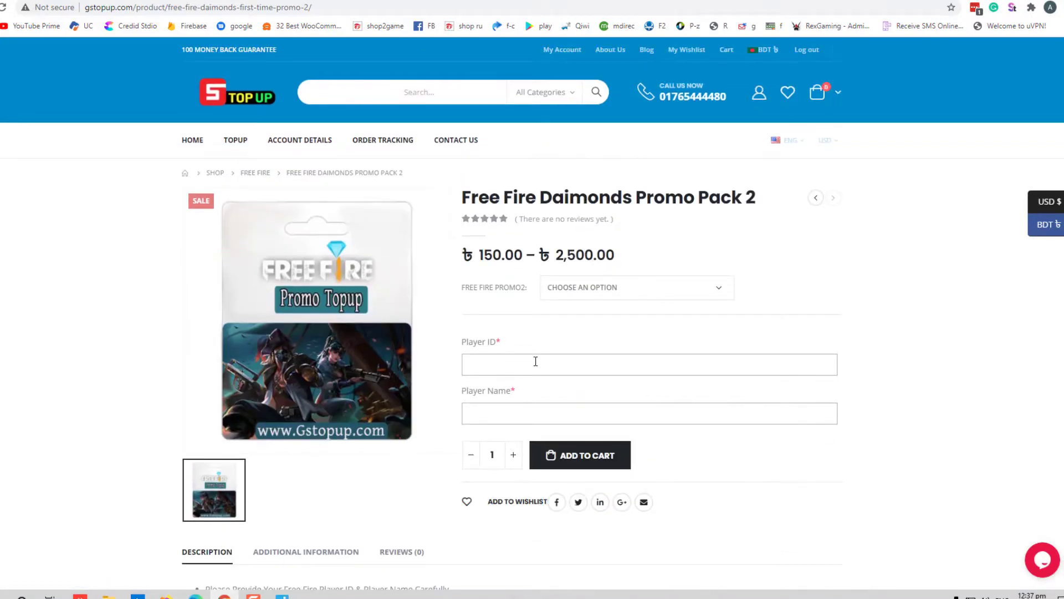
left_click(536, 362)
left_click(618, 287)
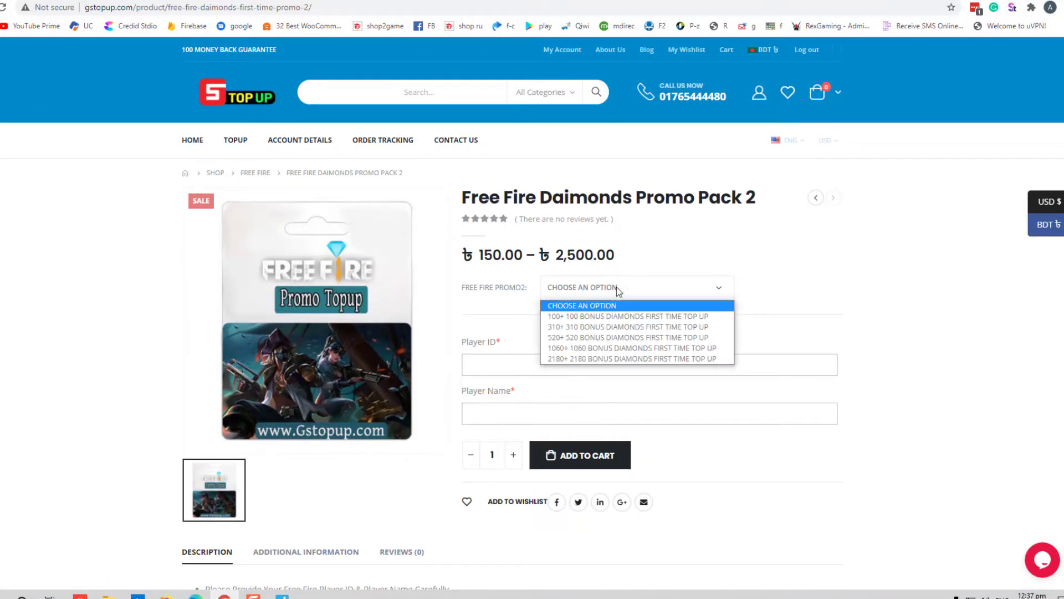
left_click(614, 328)
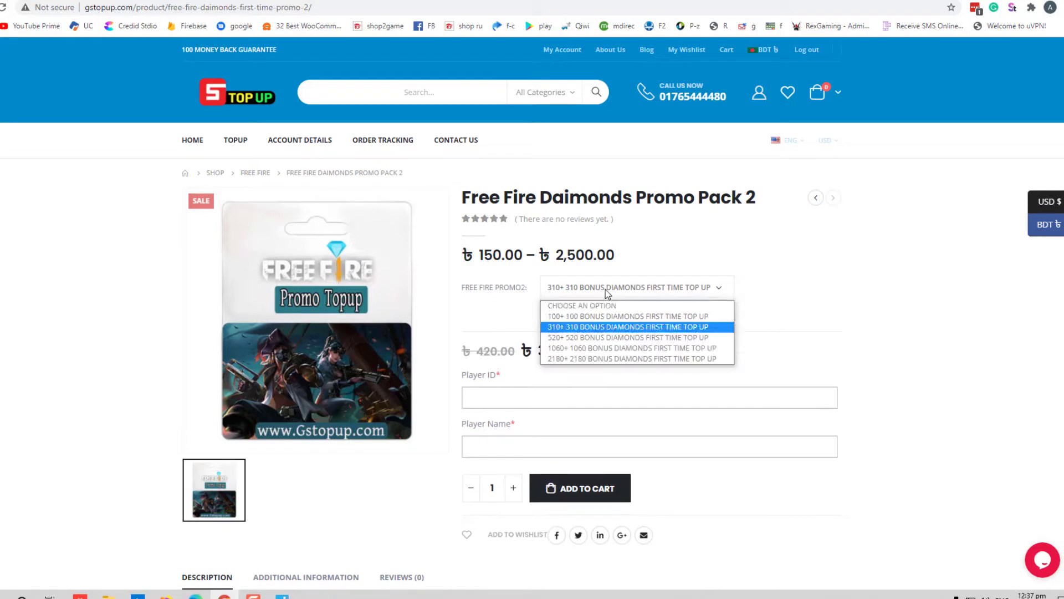
left_click(620, 337)
left_click(623, 288)
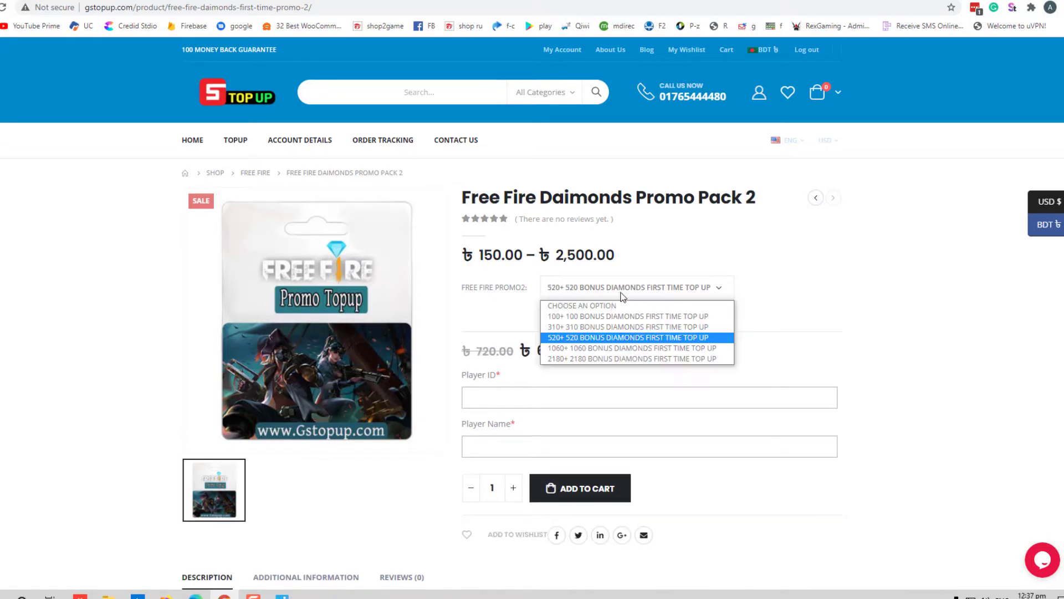
left_click(604, 348)
left_click(607, 289)
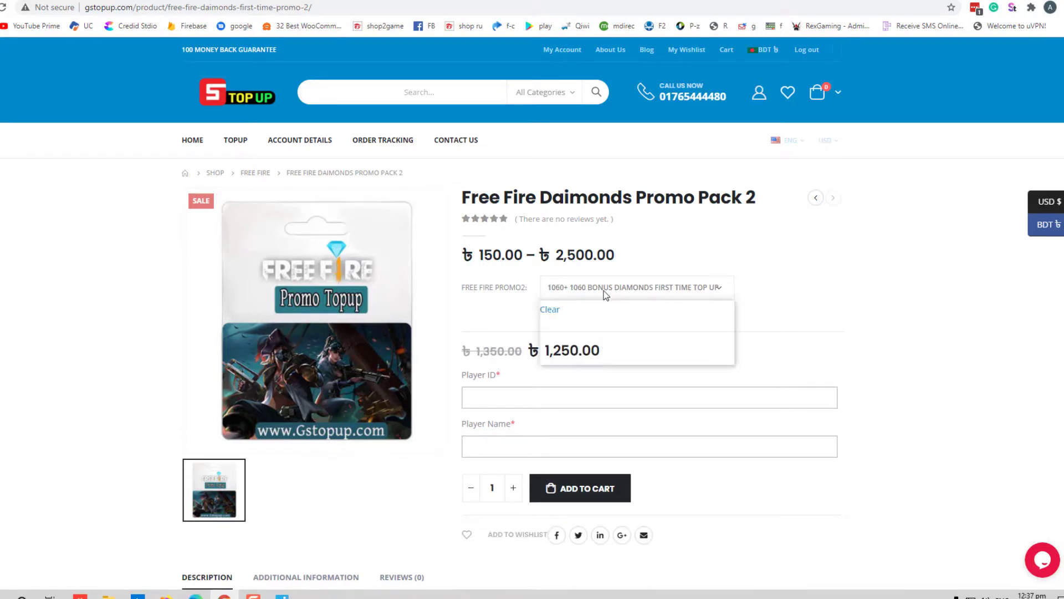
left_click(599, 316)
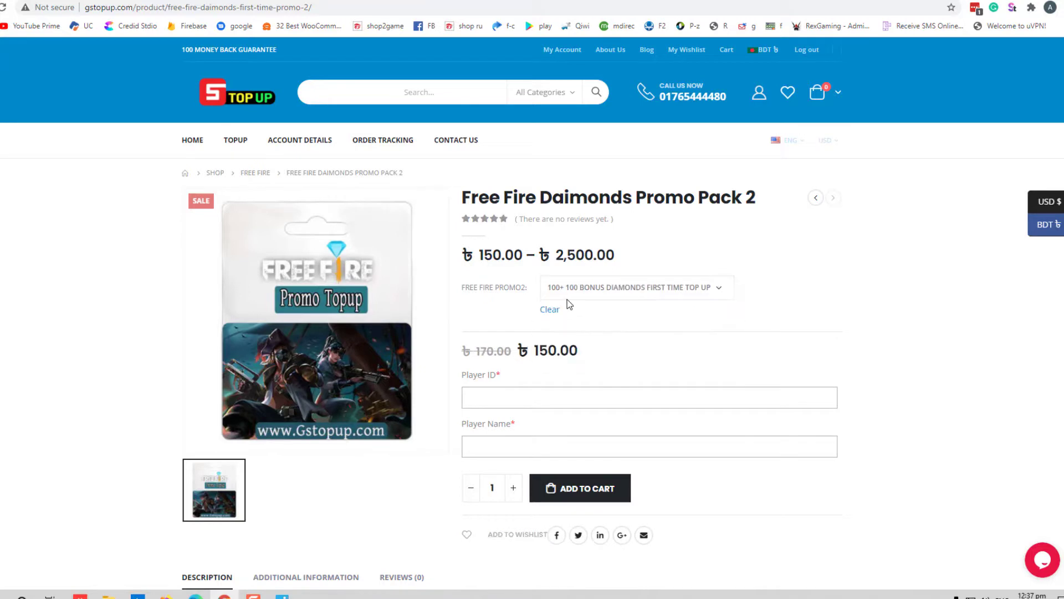
Settle on the 310+ 310 bonus diamonds pack at ৳390.00 and dismiss the live chat form
left_click(589, 287)
left_click(587, 316)
left_click(583, 290)
left_click(578, 329)
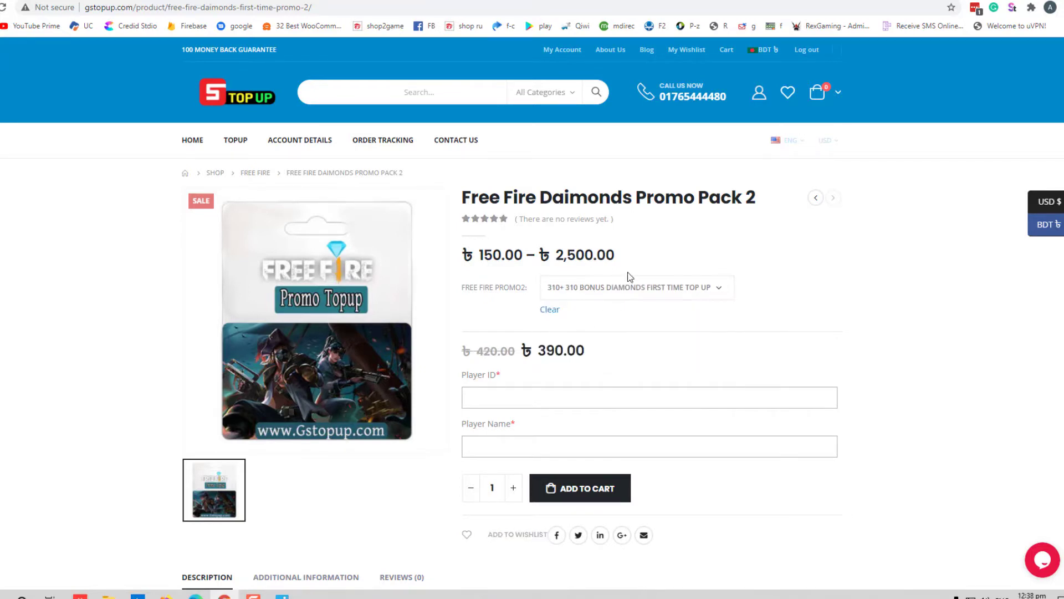
scroll(312, 409, "down", 3)
scroll(312, 410, "up", 1)
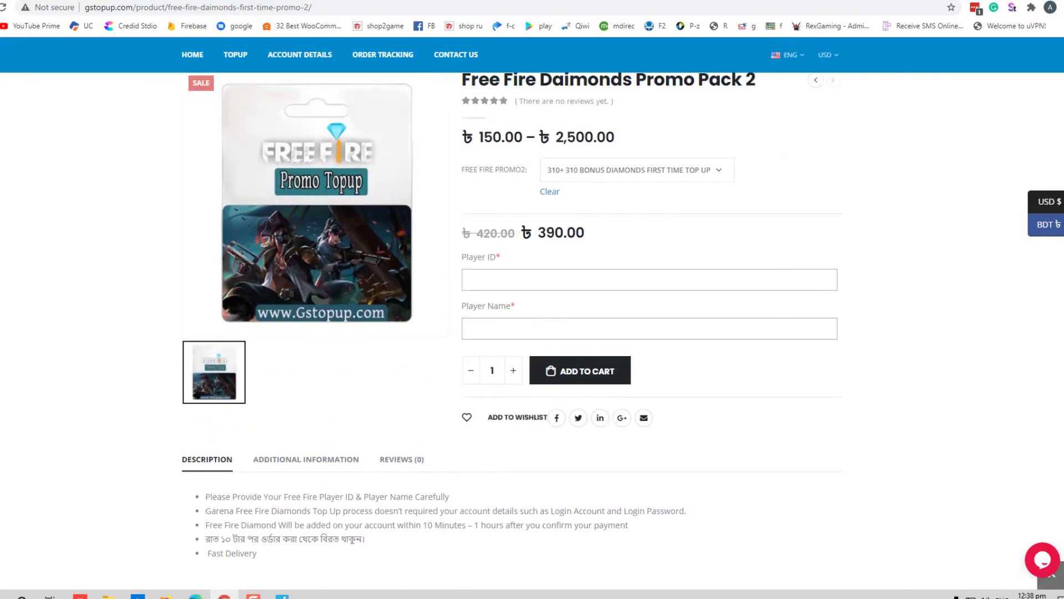
left_click(1049, 554)
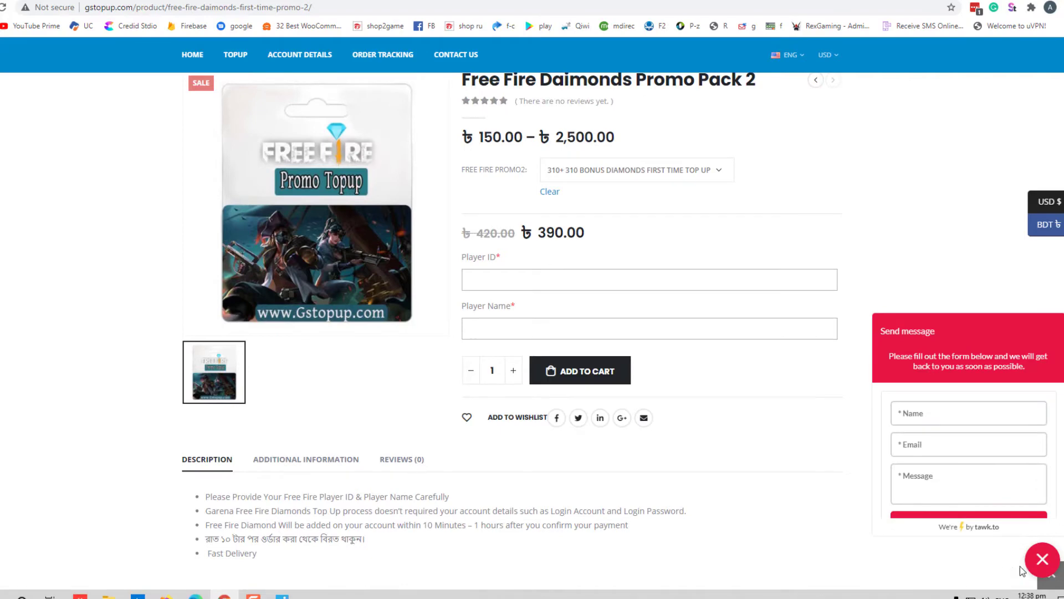
left_click(1040, 560)
scroll(651, 476, "up", 2)
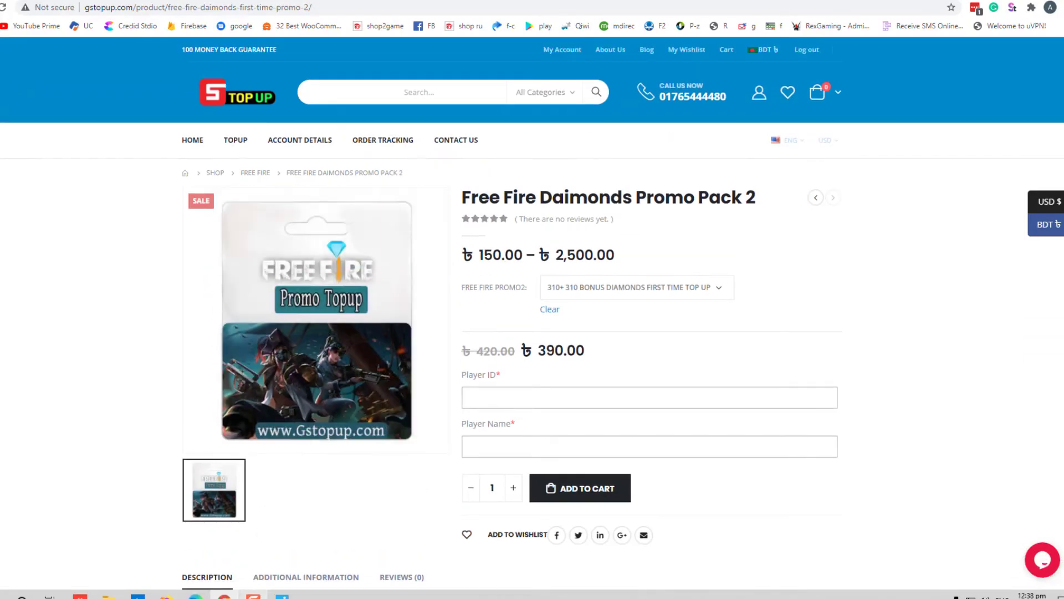
left_click(253, 595)
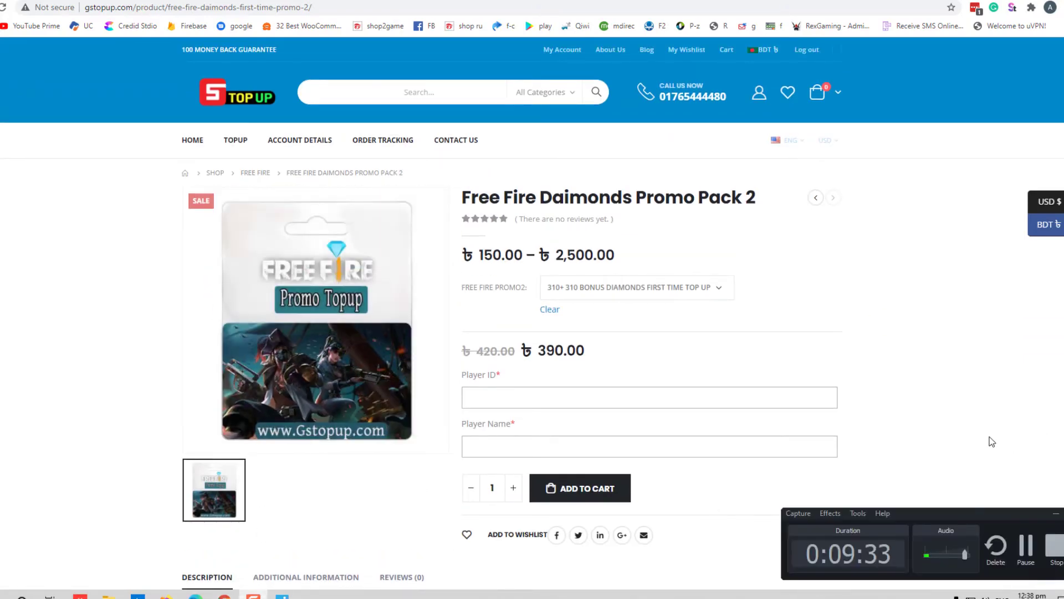